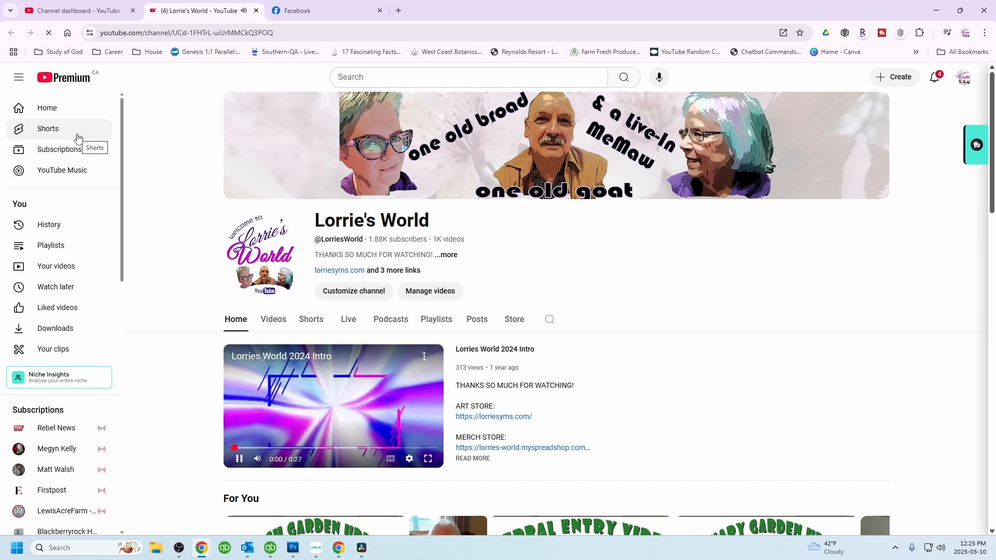
{"action": "left_click", "coordinate": [239, 458]}
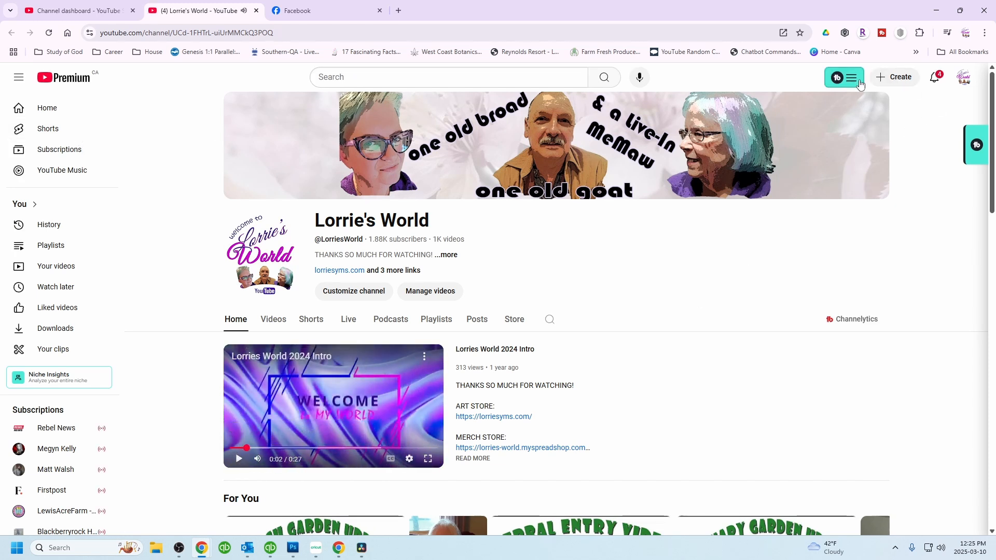
{"action": "left_click", "coordinate": [111, 6]}
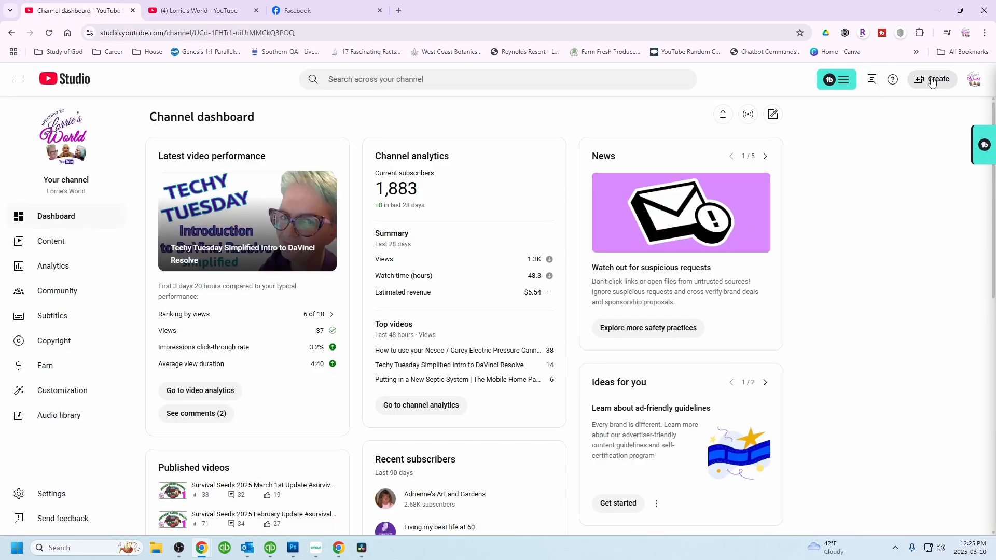
{"action": "key", "text": "ctrl+Tab"}
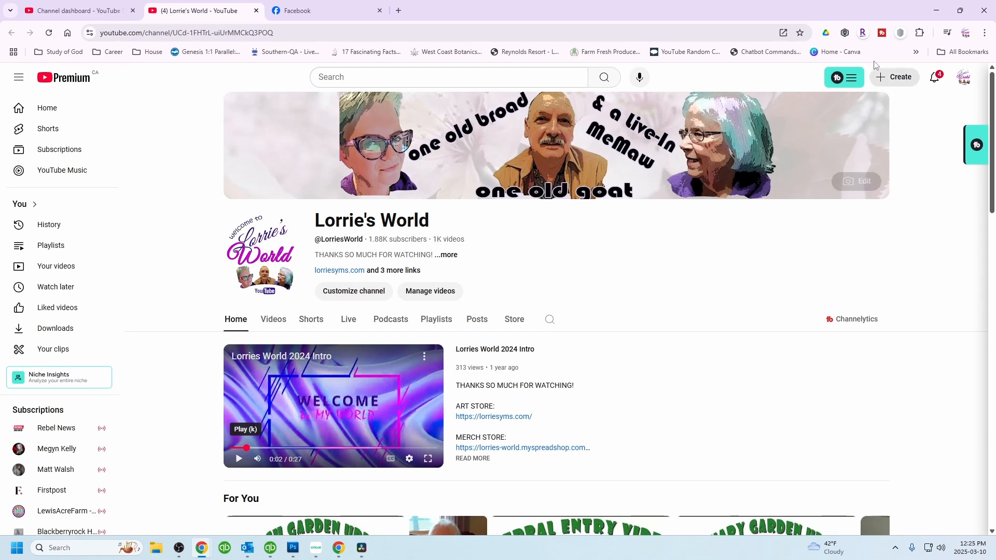
- Upload the video file 'Techy Tuesday OBS How to record a video from your computer' from the portable drive's YouTube > 2025 > Techy Tuesday > OBS record a video folder
{"action": "left_click", "coordinate": [897, 81]}
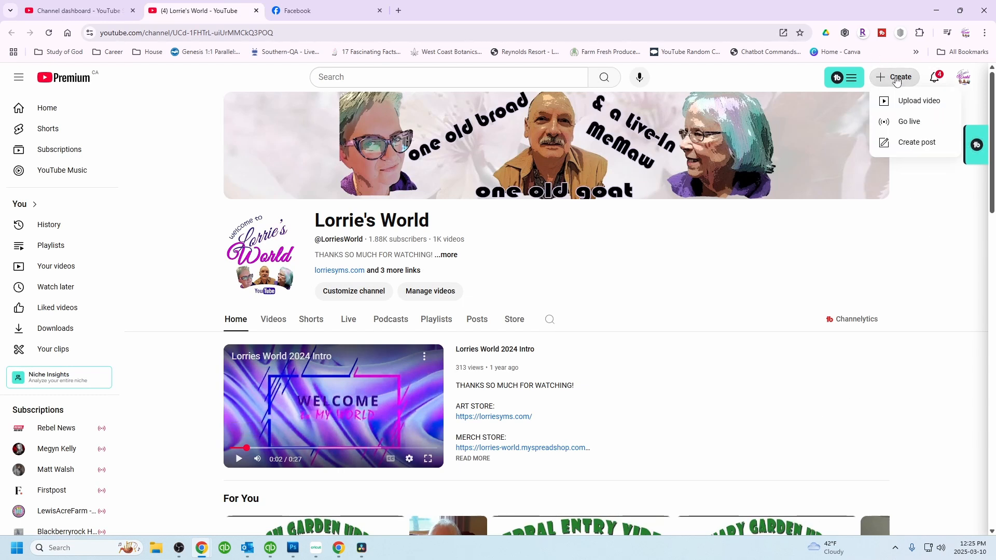
{"action": "left_click", "coordinate": [917, 101]}
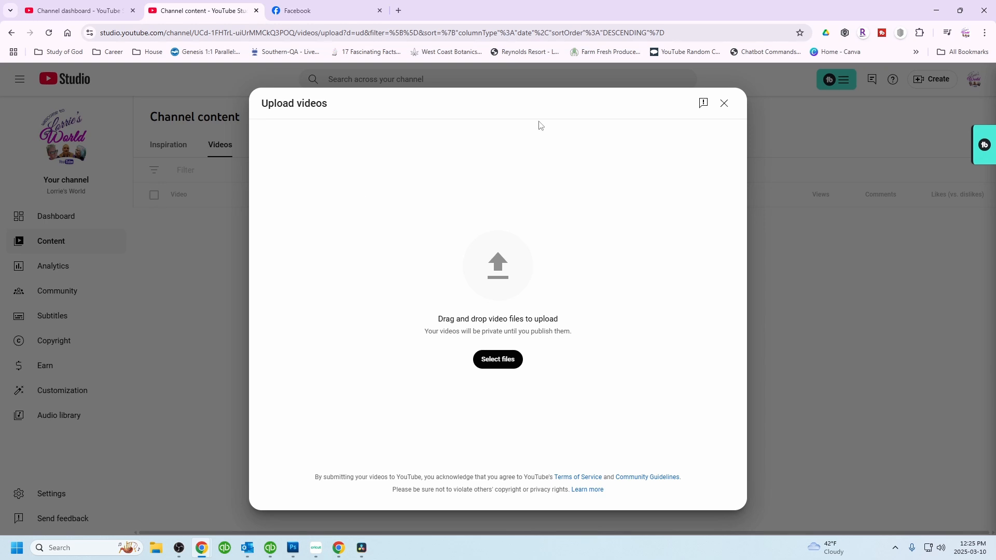
{"action": "left_click", "coordinate": [500, 364]}
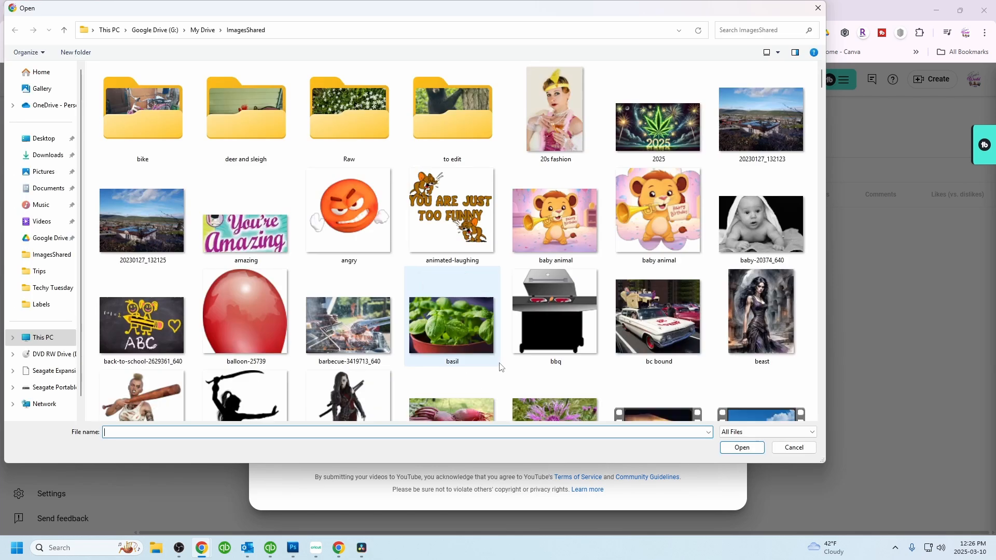
{"action": "left_click", "coordinate": [57, 394]}
{"action": "double_click", "coordinate": [129, 143]}
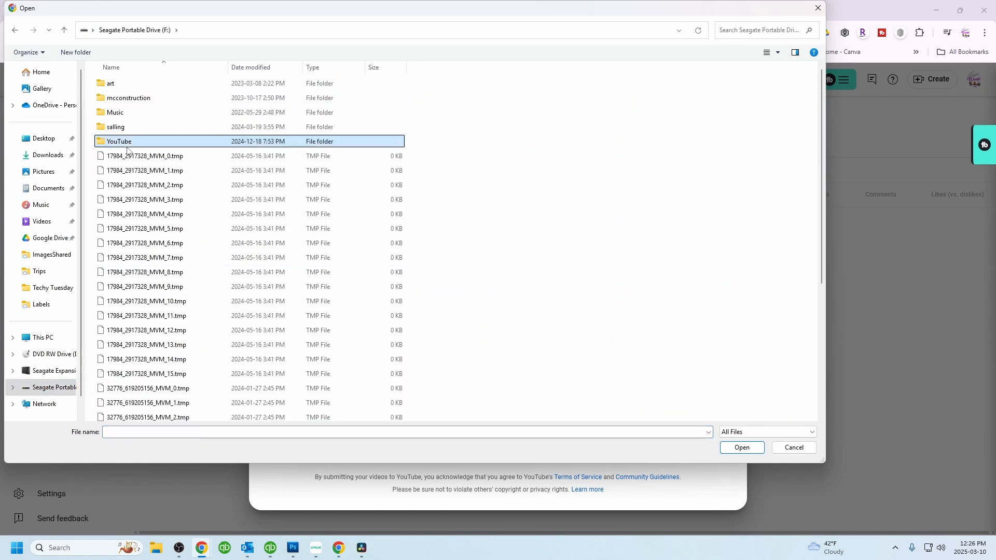
{"action": "double_click", "coordinate": [113, 114]}
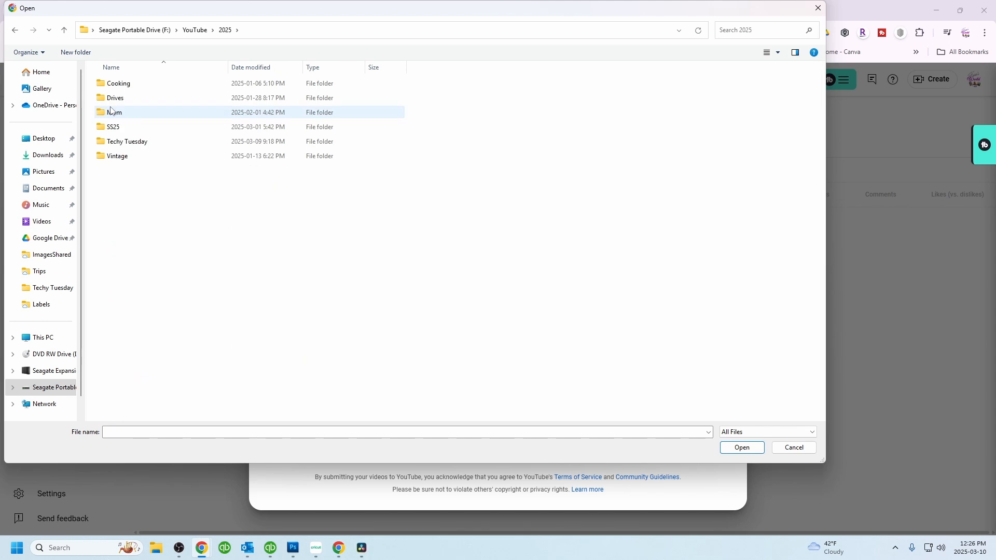
{"action": "double_click", "coordinate": [114, 143]}
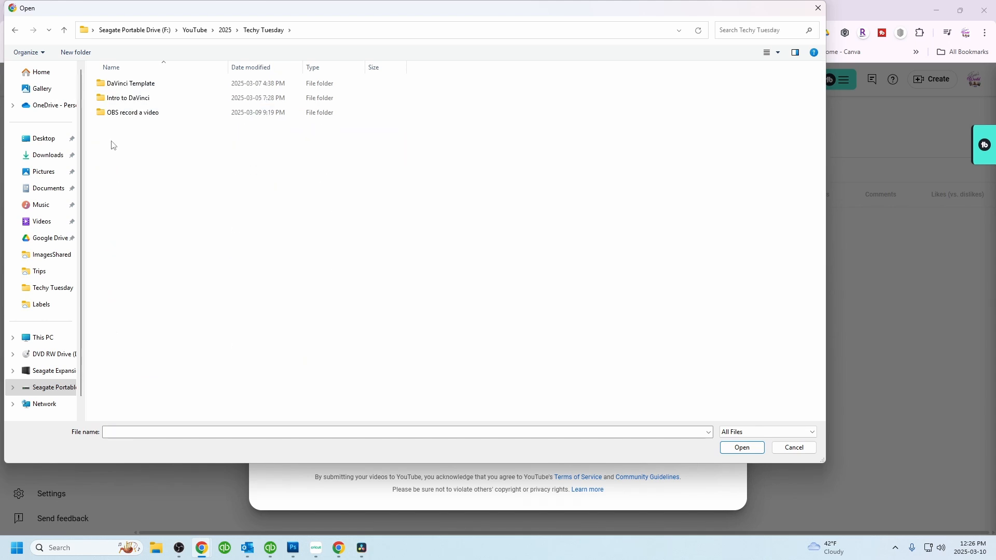
{"action": "double_click", "coordinate": [105, 114]}
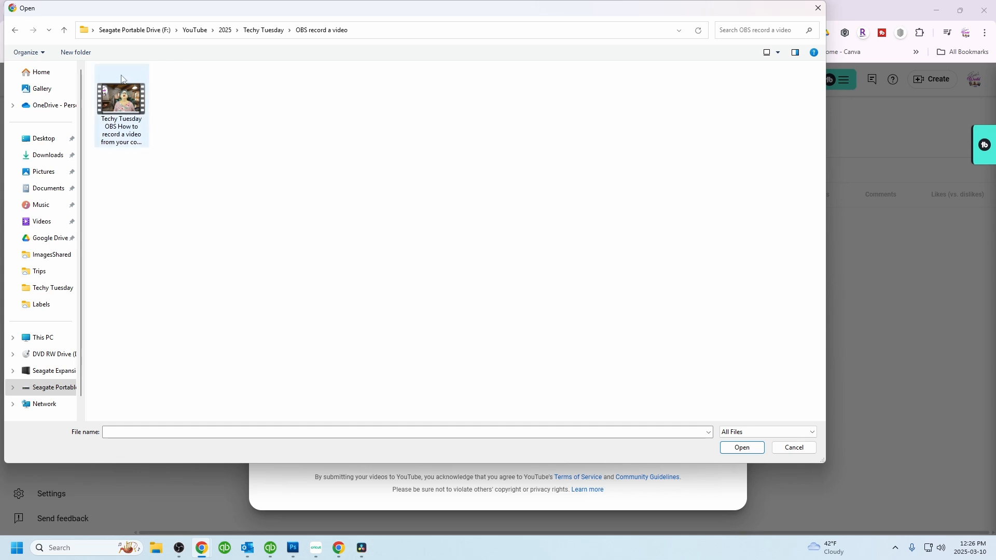
{"action": "left_click", "coordinate": [130, 136]}
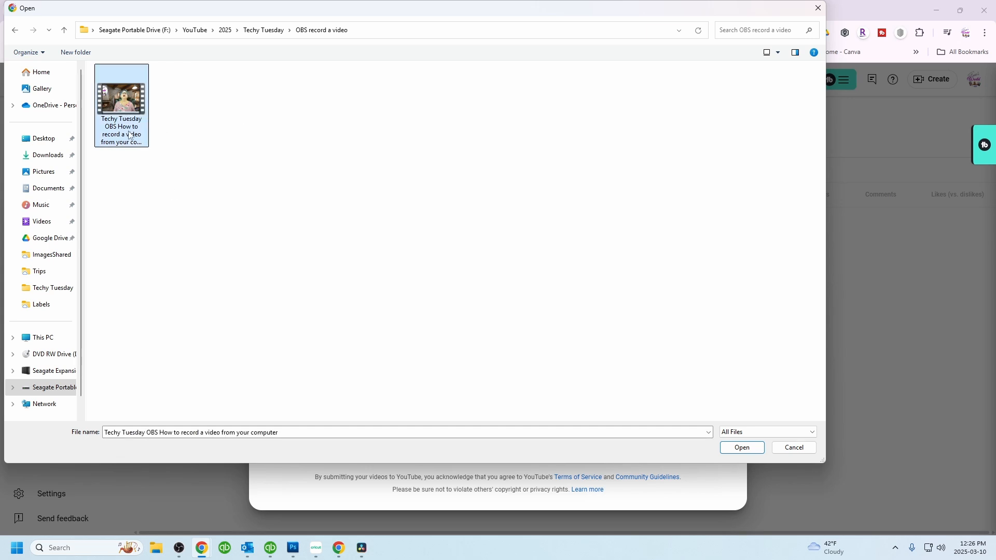
{"action": "left_click", "coordinate": [743, 448]}
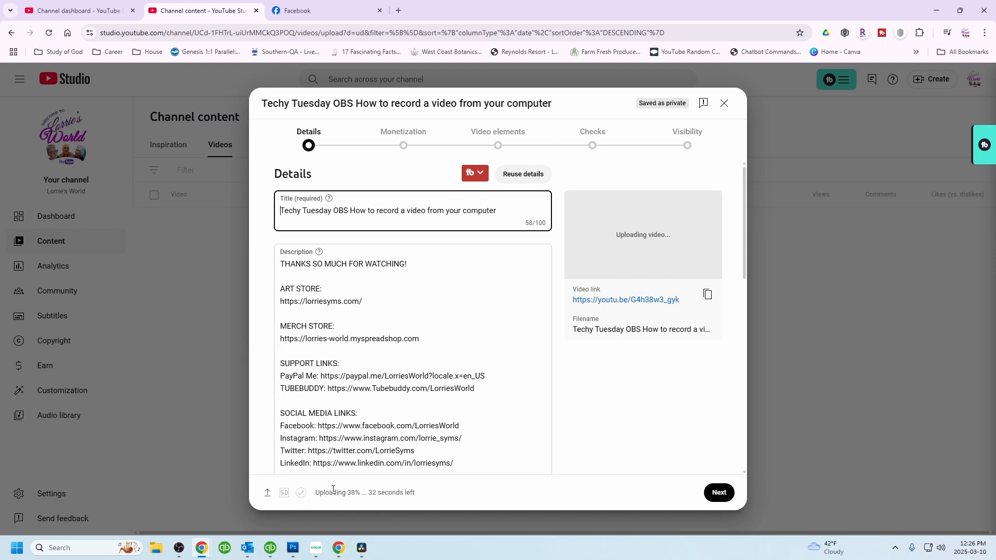
- Copy the video title and paste it as the first line of the description, followed by a blank line
{"action": "scroll", "coordinate": [343, 289], "scroll_direction": "down", "scroll_amount": 2}
{"action": "scroll", "coordinate": [344, 289], "scroll_direction": "down", "scroll_amount": 5}
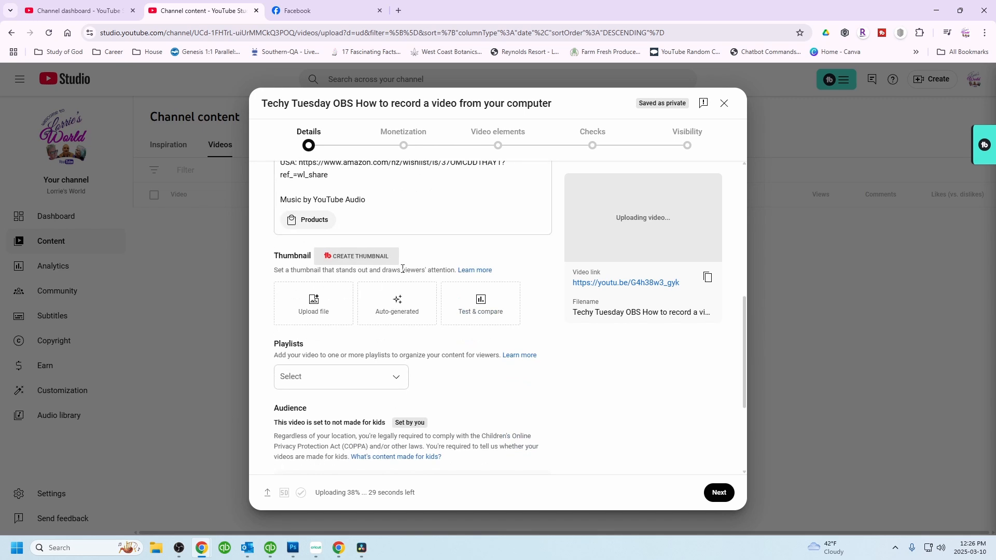
{"action": "scroll", "coordinate": [332, 285], "scroll_direction": "up", "scroll_amount": 8}
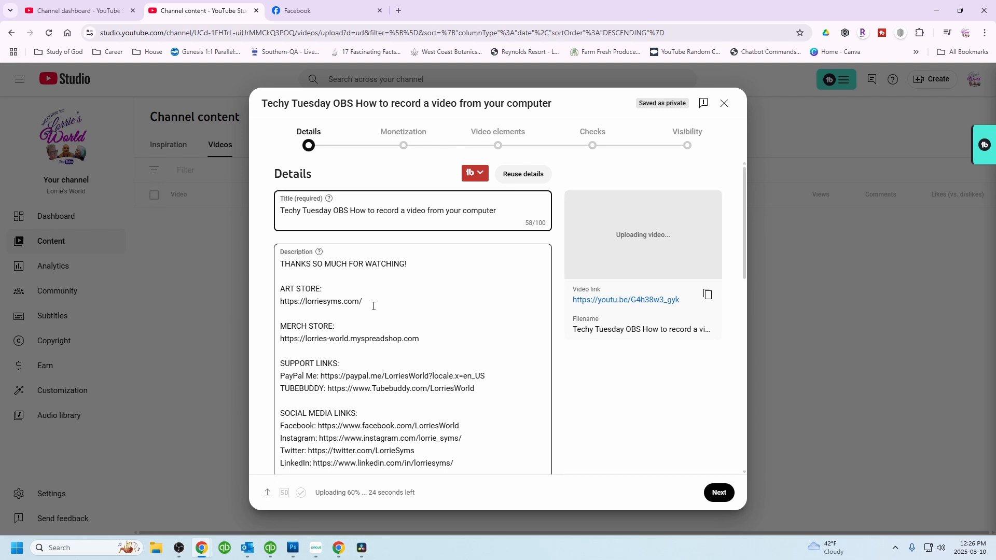
{"action": "scroll", "coordinate": [434, 349], "scroll_direction": "down", "scroll_amount": 10}
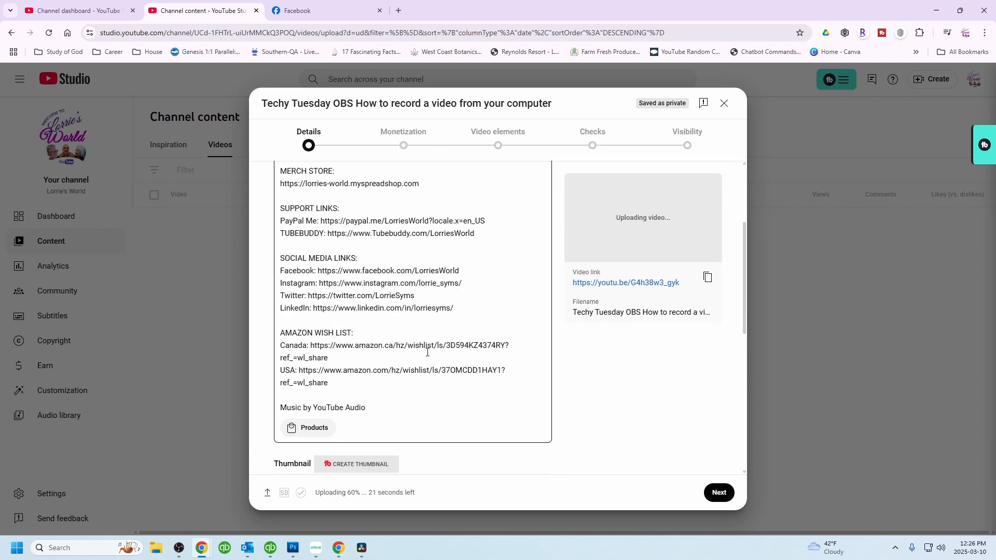
{"action": "scroll", "coordinate": [482, 335], "scroll_direction": "up", "scroll_amount": 10}
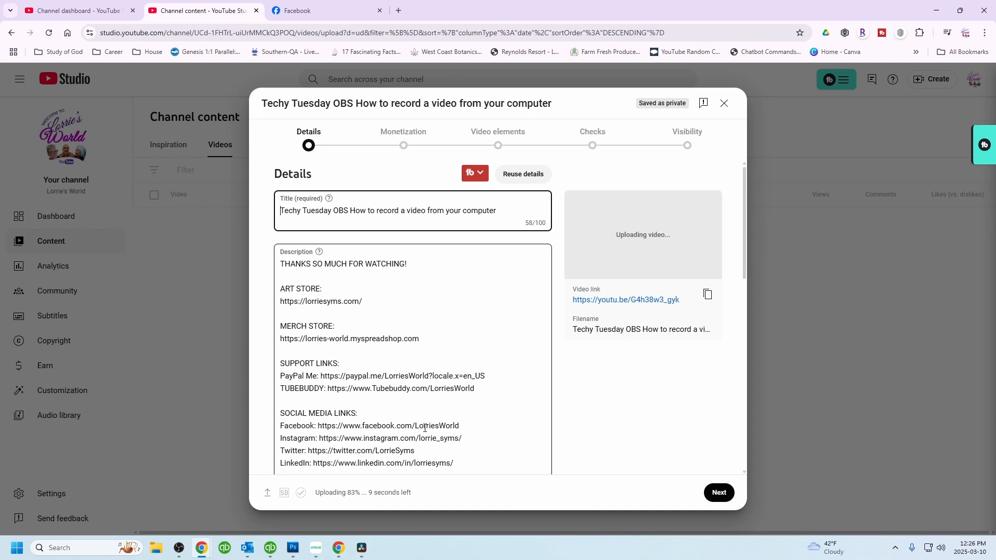
{"action": "triple_click", "coordinate": [377, 208]}
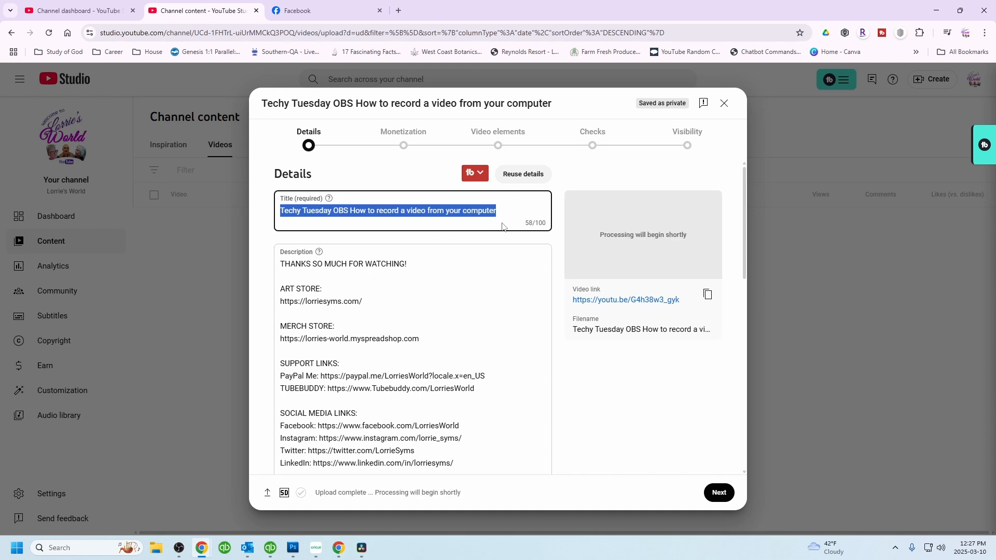
{"action": "left_click", "coordinate": [466, 210]}
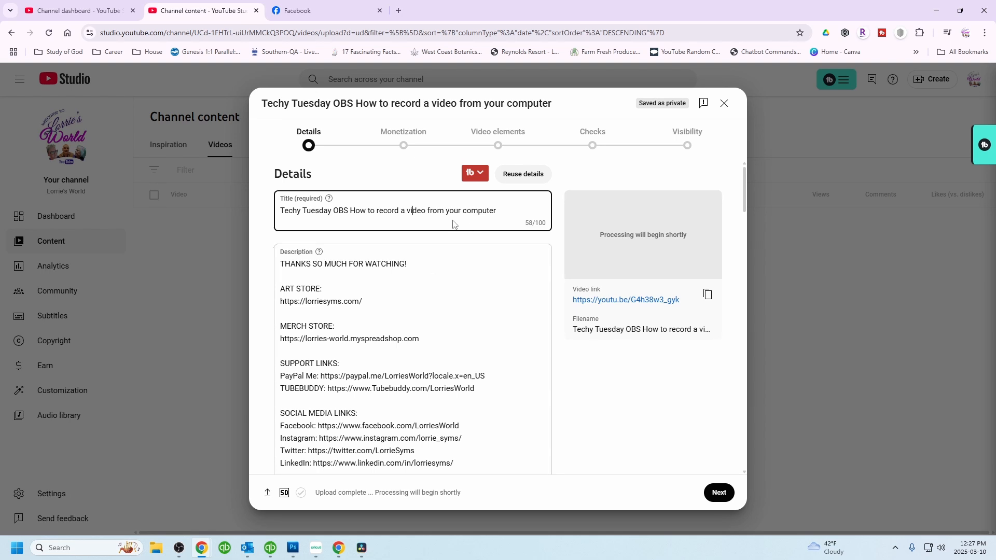
{"action": "triple_click", "coordinate": [363, 209]}
{"action": "key", "text": "ctrl+c"}
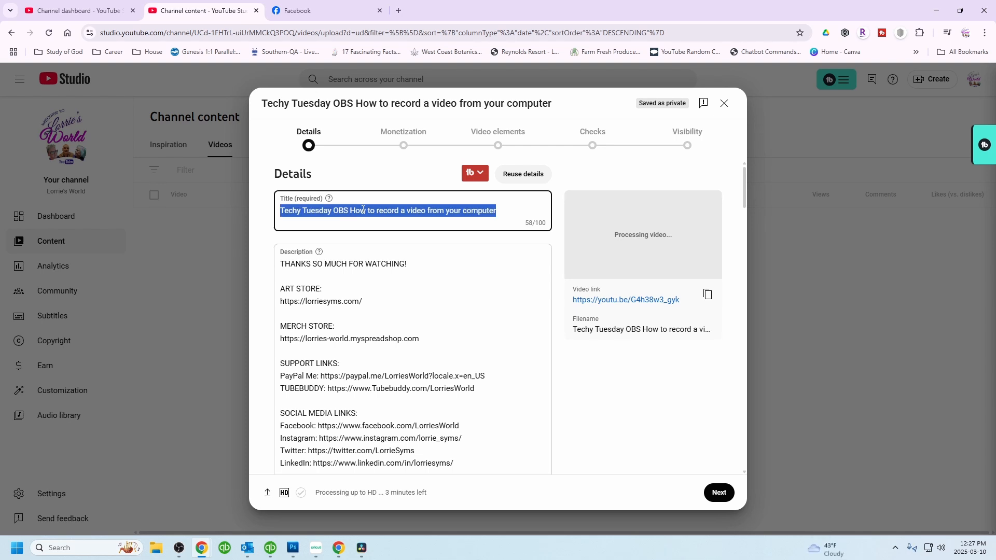
{"action": "left_click", "coordinate": [280, 266]}
{"action": "key", "text": "Return"}
{"action": "key", "text": "Return"}
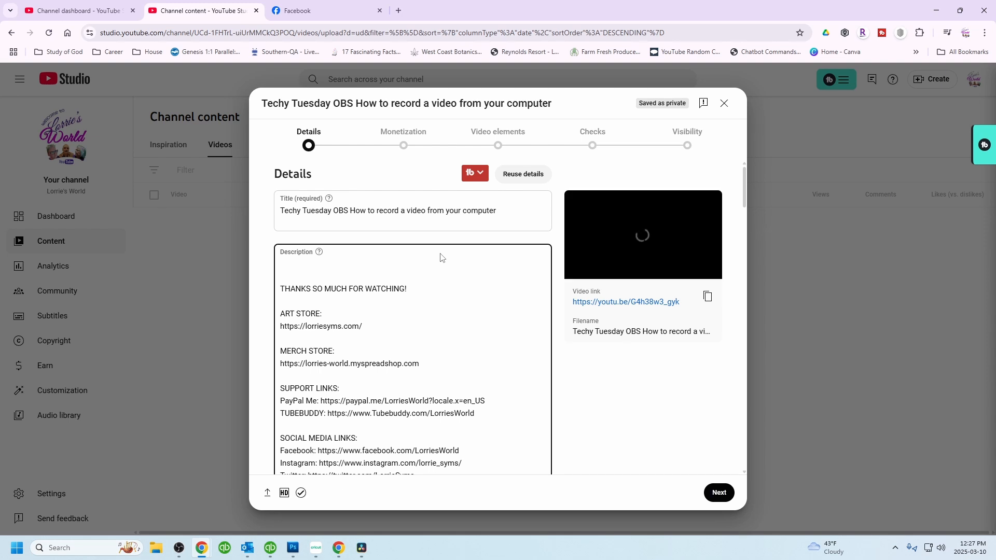
{"action": "key", "text": "ctrl+v"}
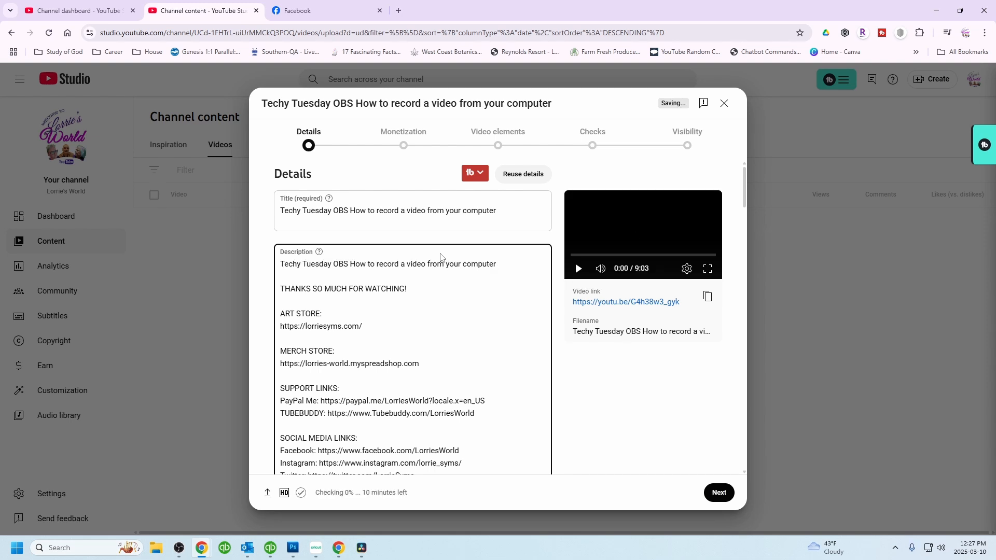
- Scroll through the upload details to review the description, thumbnail, playlist and audience sections
{"action": "scroll", "coordinate": [444, 353], "scroll_direction": "down", "scroll_amount": 6}
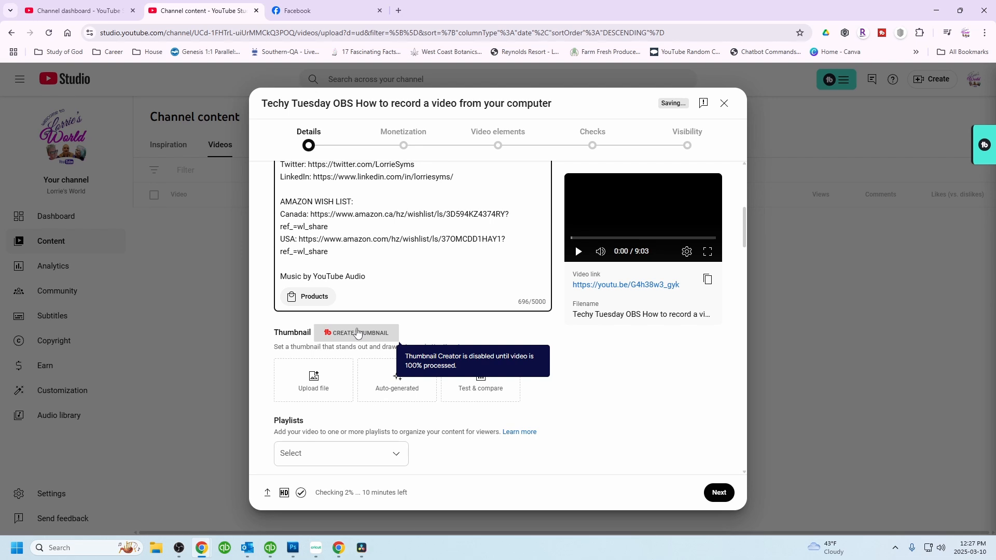
{"action": "scroll", "coordinate": [357, 333], "scroll_direction": "down", "scroll_amount": 1}
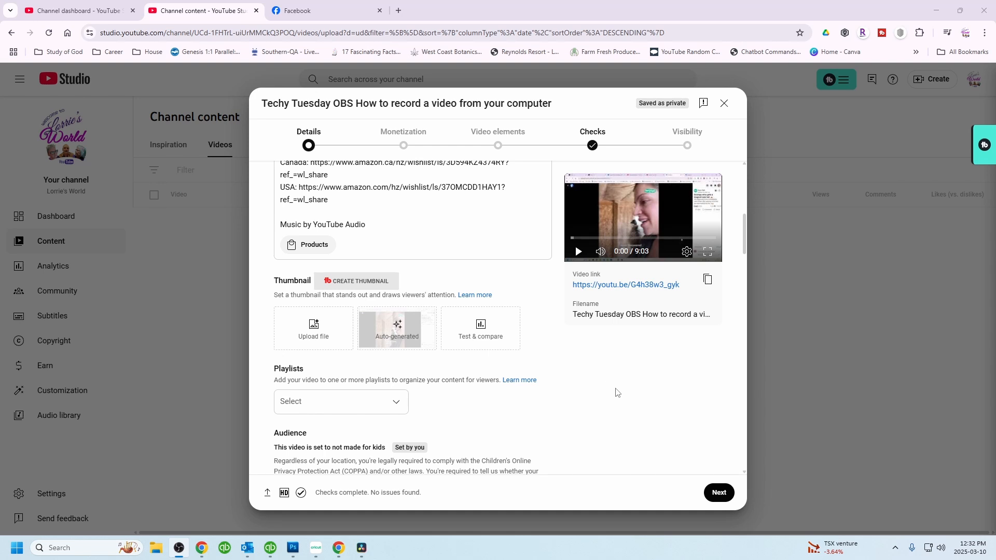
{"action": "scroll", "coordinate": [615, 391], "scroll_direction": "up", "scroll_amount": 2}
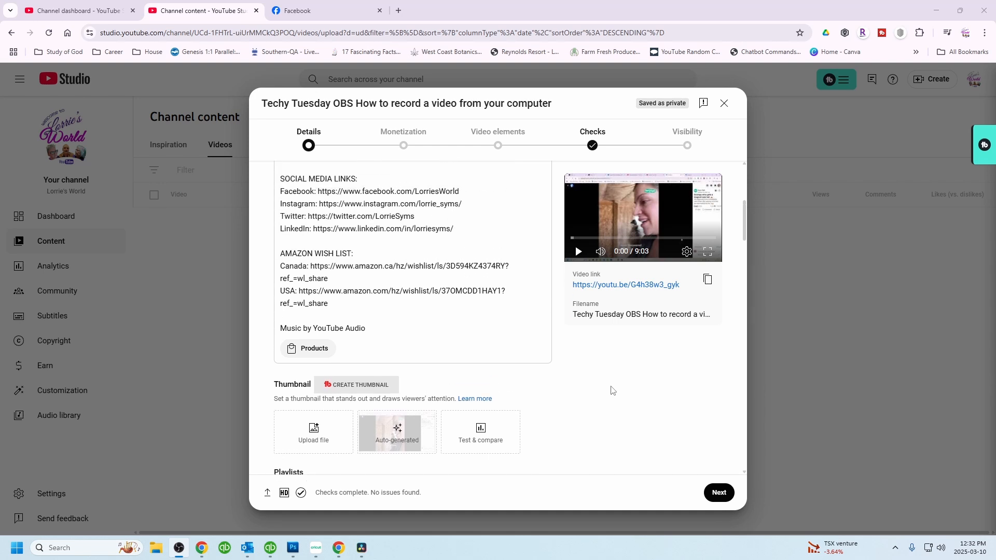
{"action": "scroll", "coordinate": [612, 390], "scroll_direction": "down", "scroll_amount": 3}
{"action": "scroll", "coordinate": [612, 390], "scroll_direction": "down", "scroll_amount": 4}
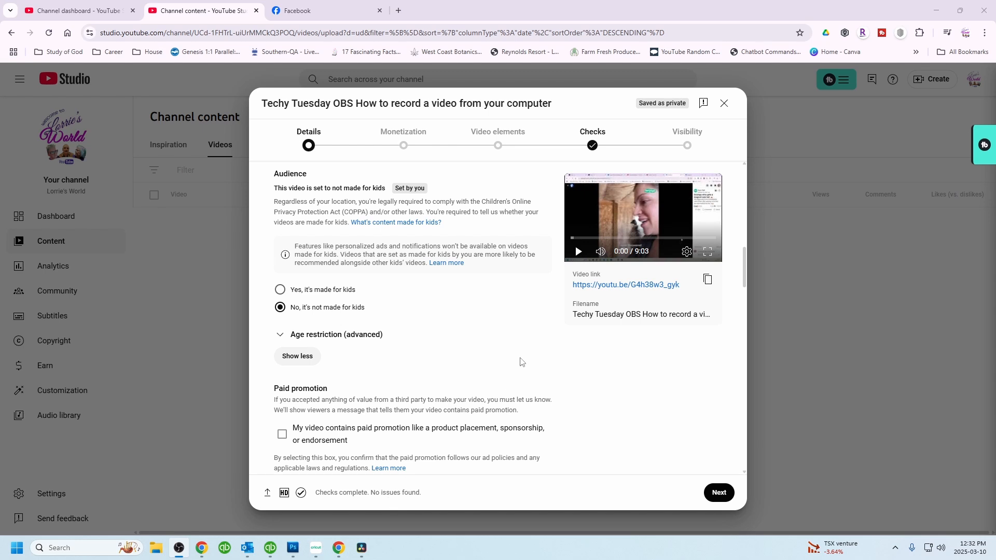
{"action": "scroll", "coordinate": [521, 362], "scroll_direction": "up", "scroll_amount": 1}
{"action": "scroll", "coordinate": [519, 363], "scroll_direction": "up", "scroll_amount": 2}
{"action": "scroll", "coordinate": [518, 365], "scroll_direction": "up", "scroll_amount": 1}
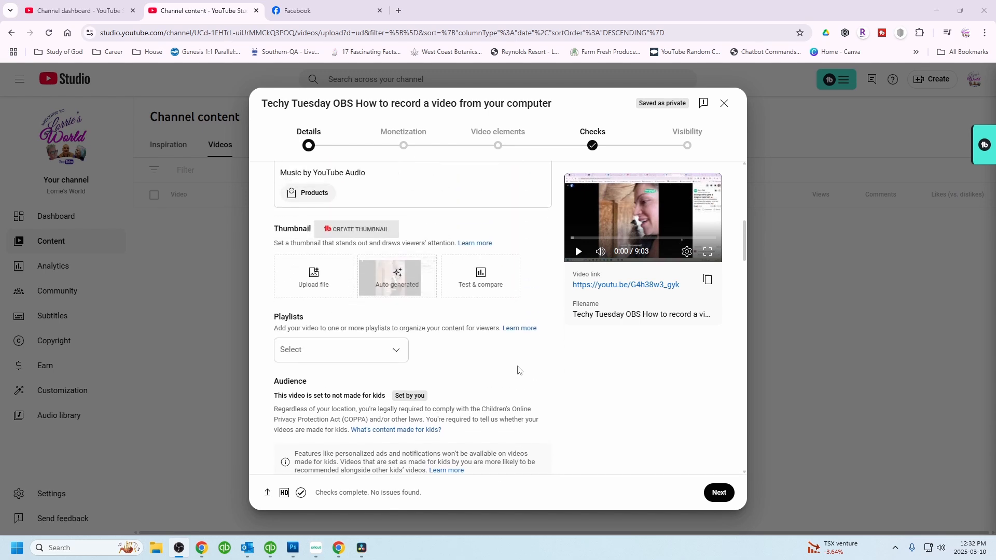
{"action": "scroll", "coordinate": [515, 370], "scroll_direction": "up", "scroll_amount": 3}
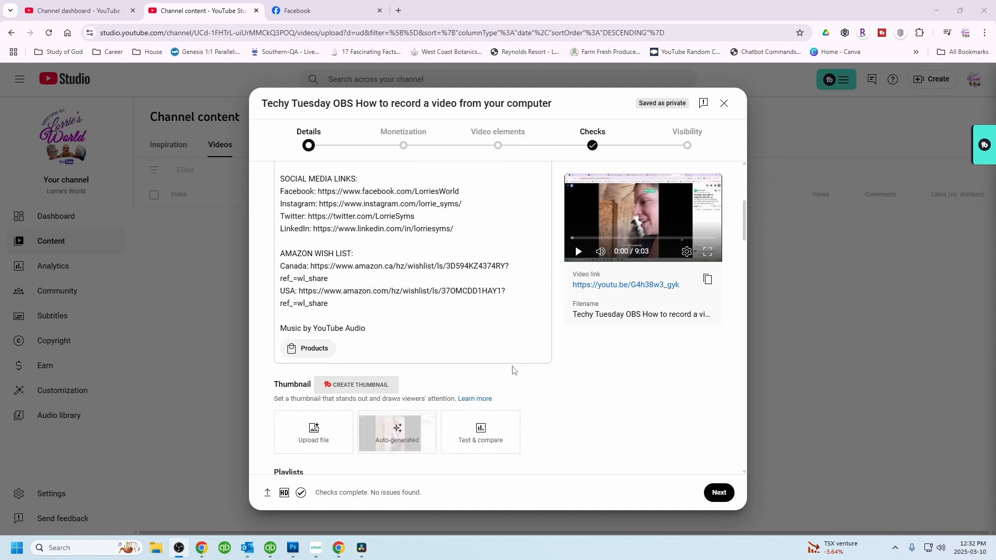
{"action": "scroll", "coordinate": [511, 369], "scroll_direction": "up", "scroll_amount": 5}
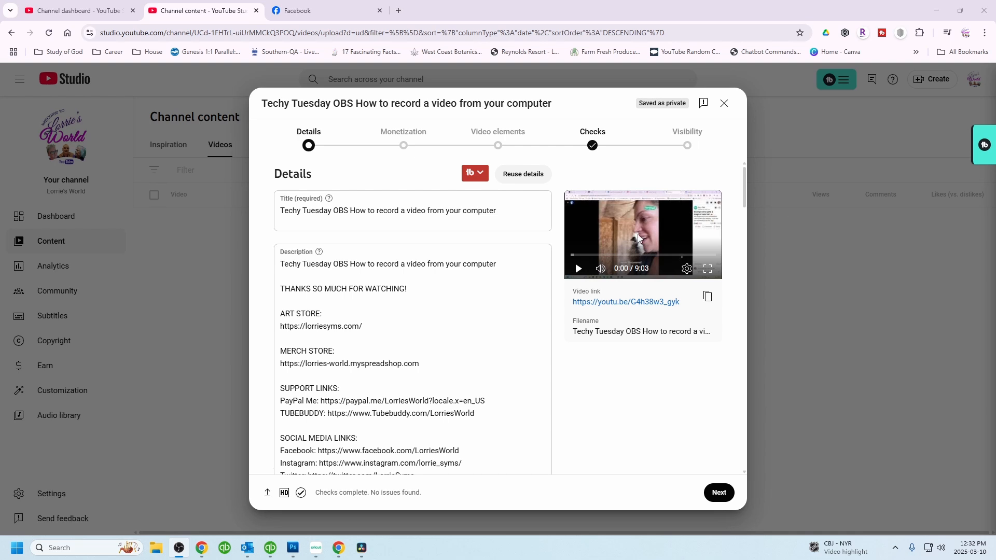
{"action": "scroll", "coordinate": [465, 295], "scroll_direction": "down", "scroll_amount": 3}
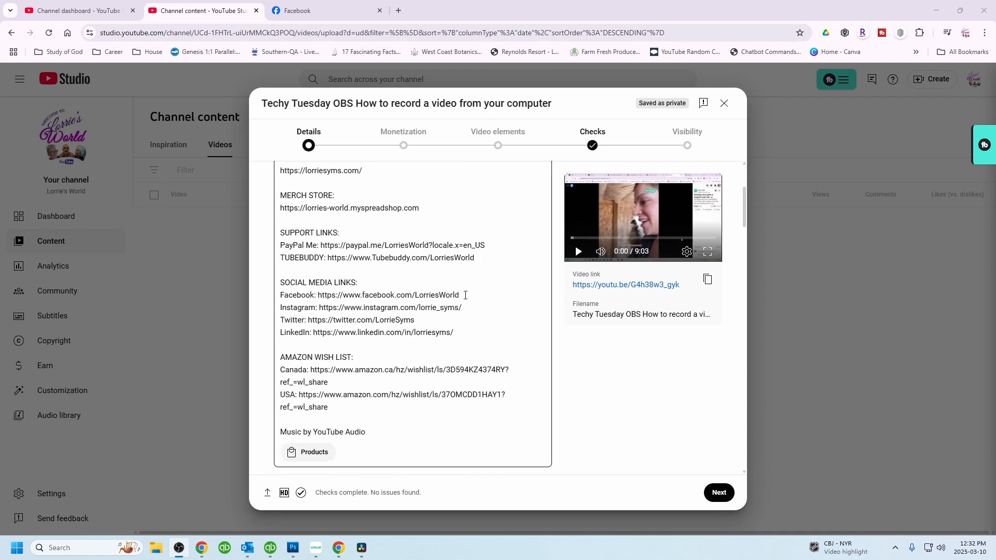
{"action": "scroll", "coordinate": [469, 295], "scroll_direction": "down", "scroll_amount": 2}
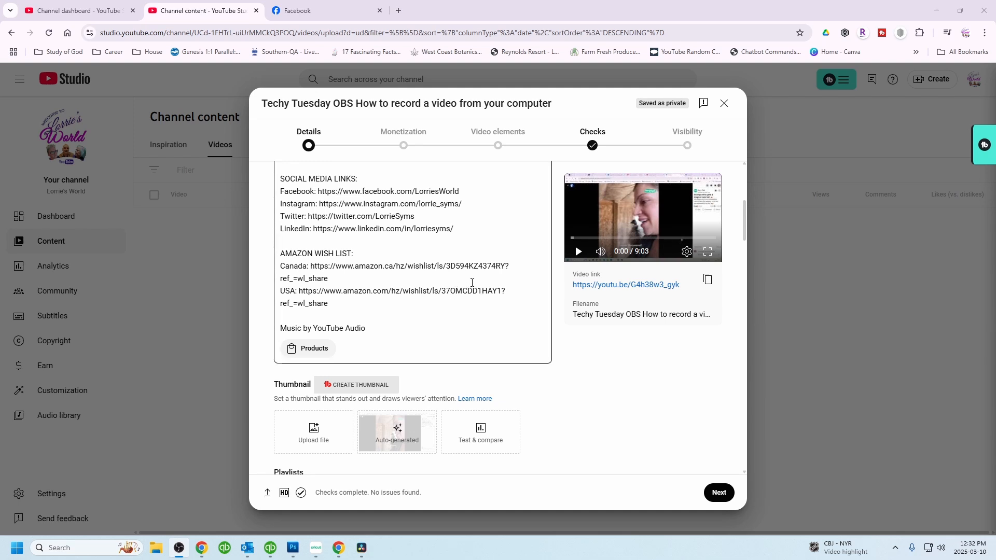
{"action": "scroll", "coordinate": [363, 322], "scroll_direction": "down", "scroll_amount": 1}
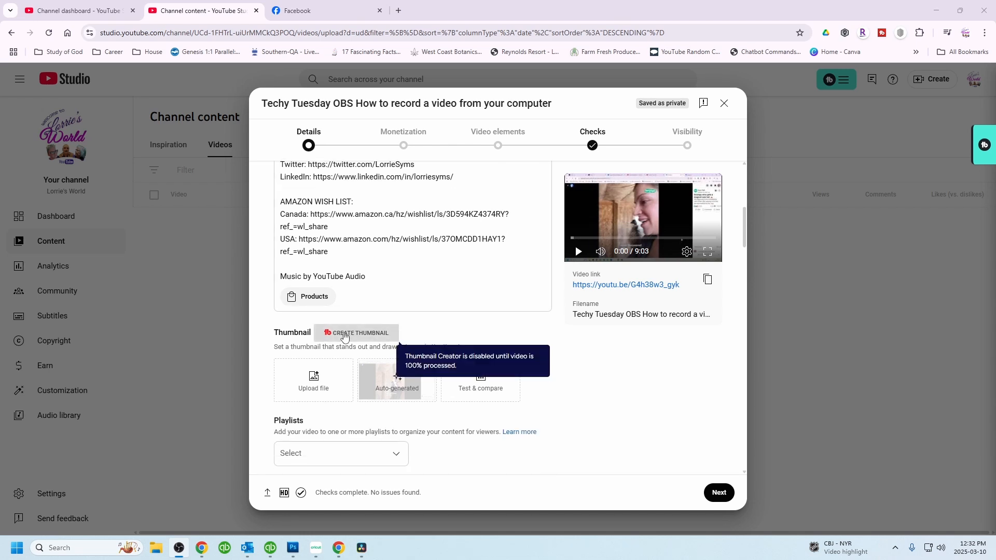
- Open the Thumbnail Generator and close it without choosing a background
{"action": "left_click", "coordinate": [344, 335]}
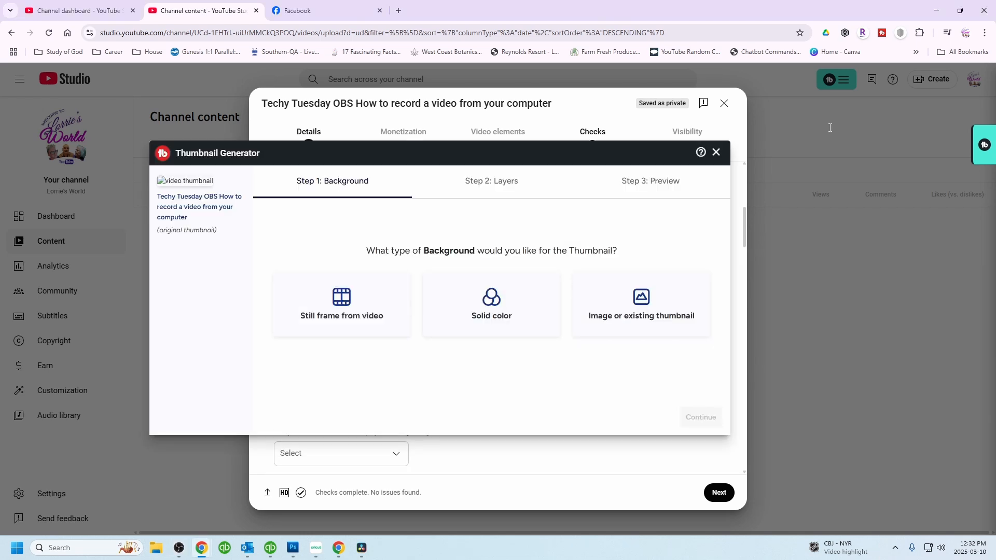
{"action": "left_click", "coordinate": [715, 153]}
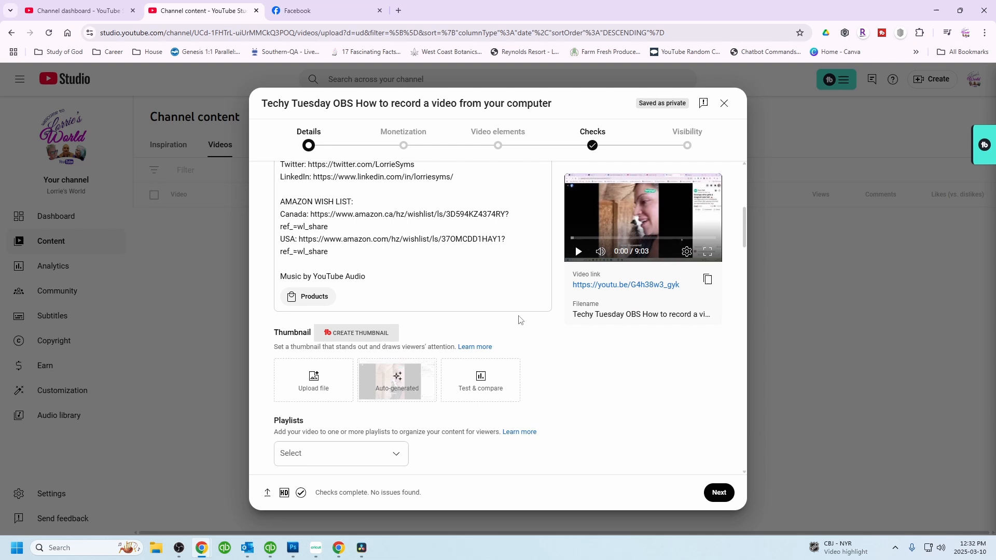
- Upload the thumbnail image 'TechyTuesday OBS record a screen' from the Seagate Expansion Drive's House > Techy Tuesday folder
{"action": "left_click", "coordinate": [315, 382]}
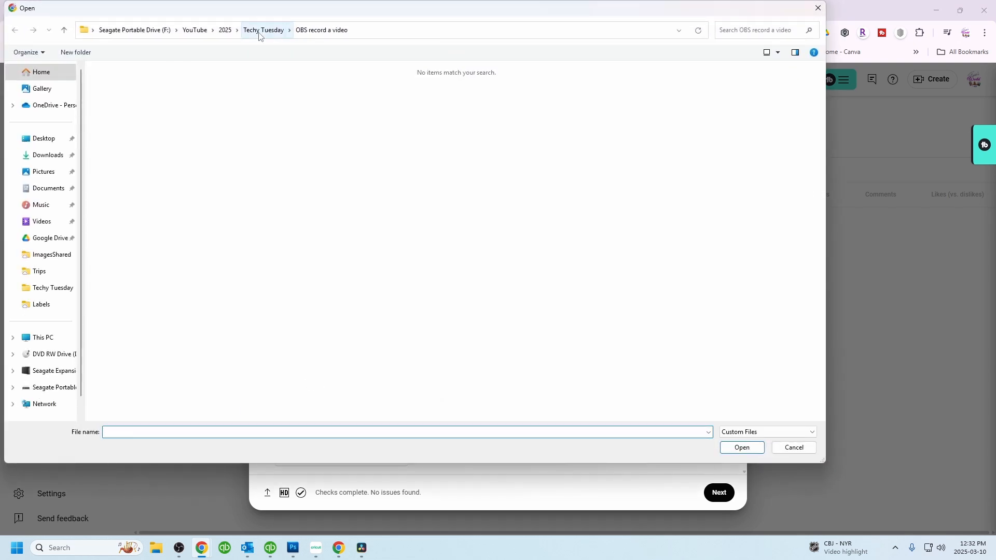
{"action": "left_click", "coordinate": [120, 32]}
{"action": "left_click", "coordinate": [40, 370]}
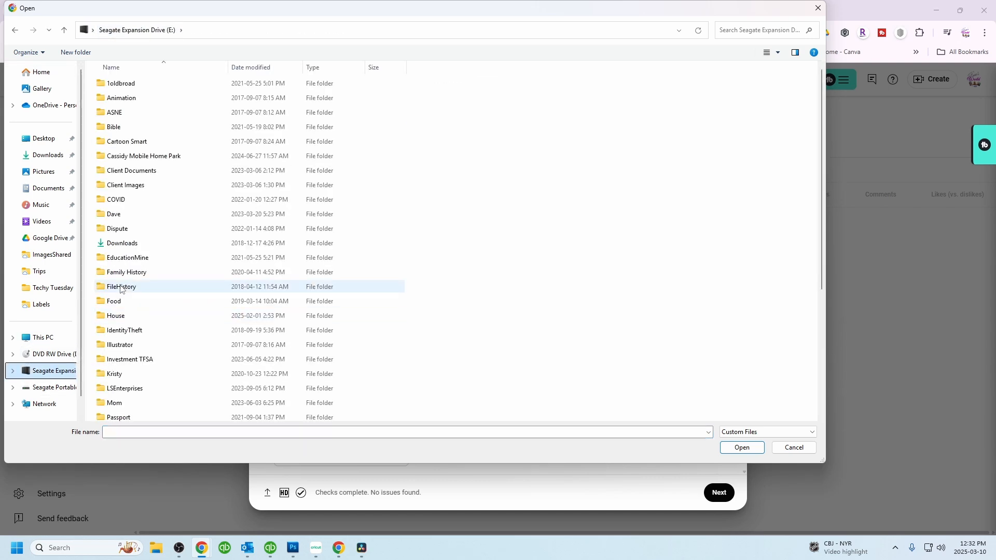
{"action": "double_click", "coordinate": [120, 320]}
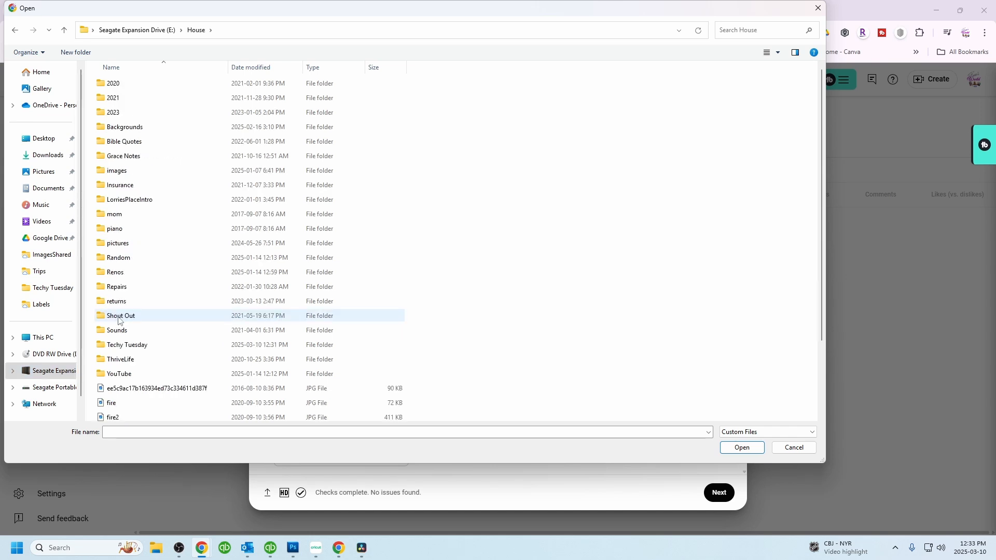
{"action": "double_click", "coordinate": [116, 346]}
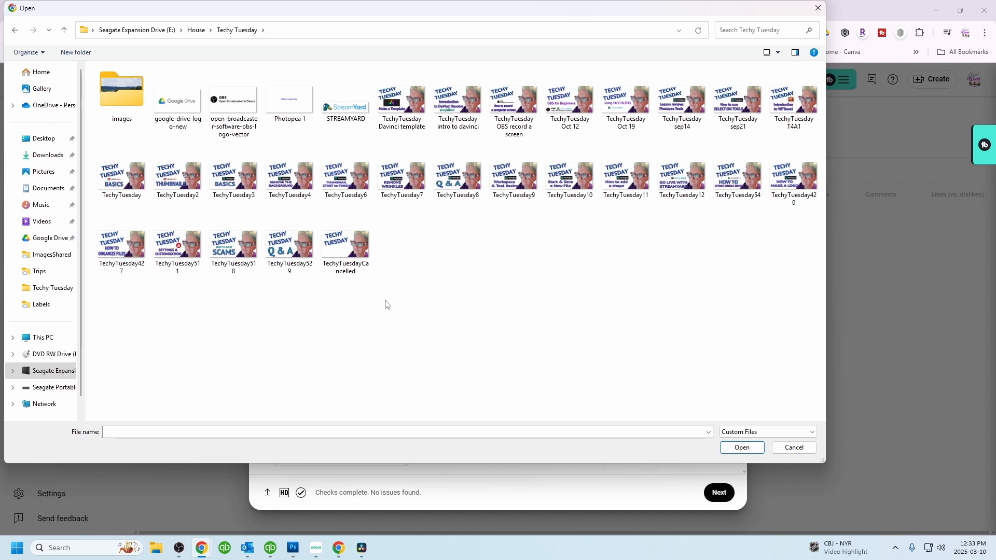
{"action": "left_click", "coordinate": [512, 101]}
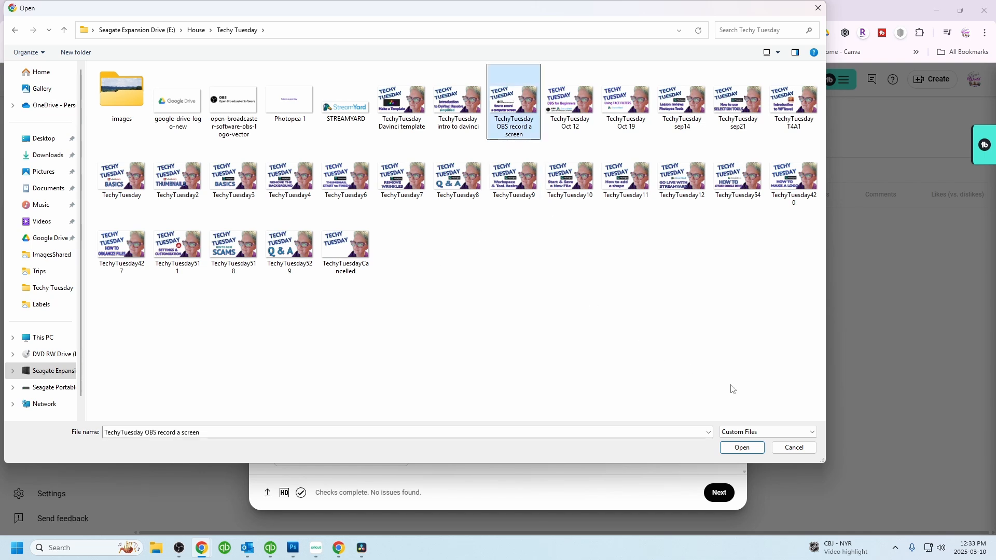
{"action": "left_click", "coordinate": [742, 449]}
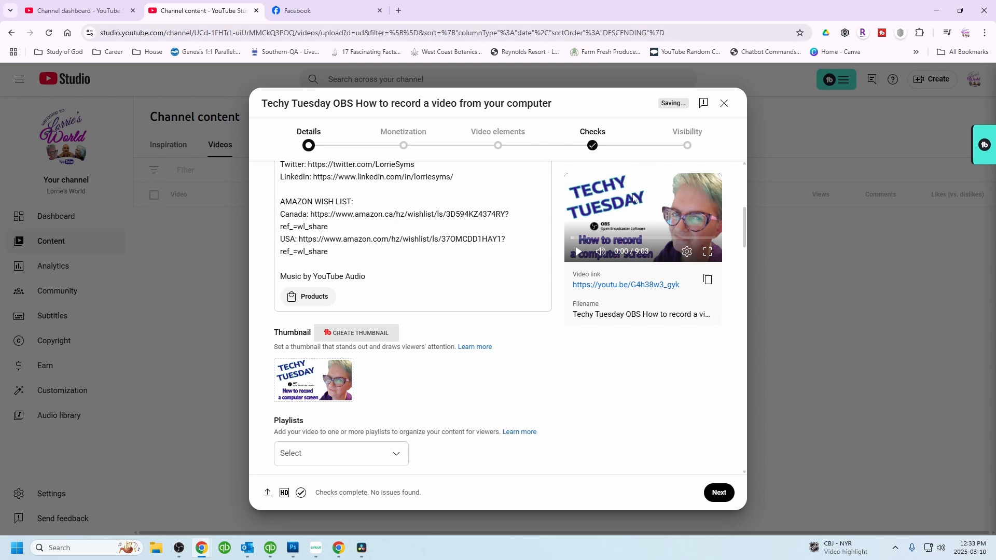
- Add the video to the 'Watch my world grow! ♥' and 'Techy Tuesday with Teacher Lorrie' playlists
{"action": "scroll", "coordinate": [480, 296], "scroll_direction": "down", "scroll_amount": 4}
{"action": "left_click", "coordinate": [397, 250]}
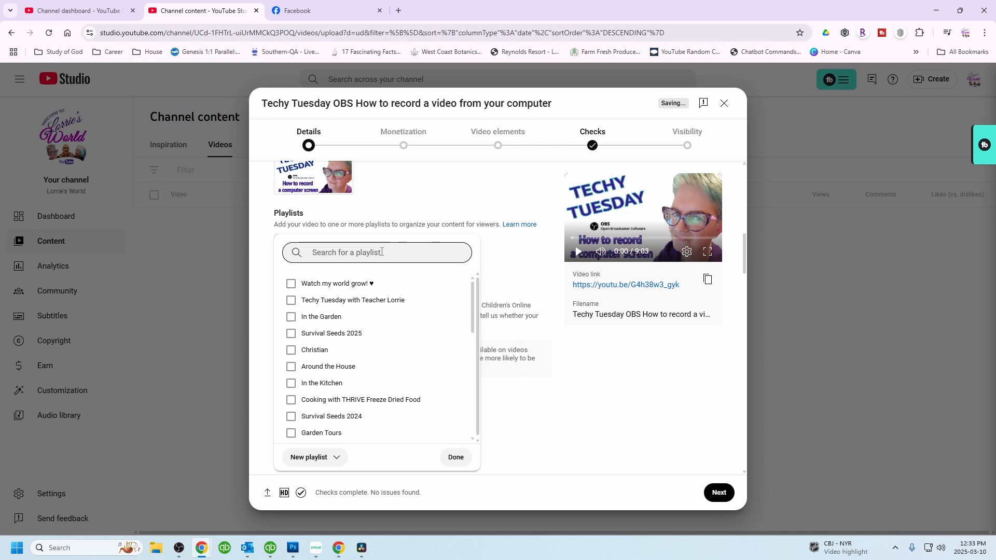
{"action": "left_click", "coordinate": [291, 285]}
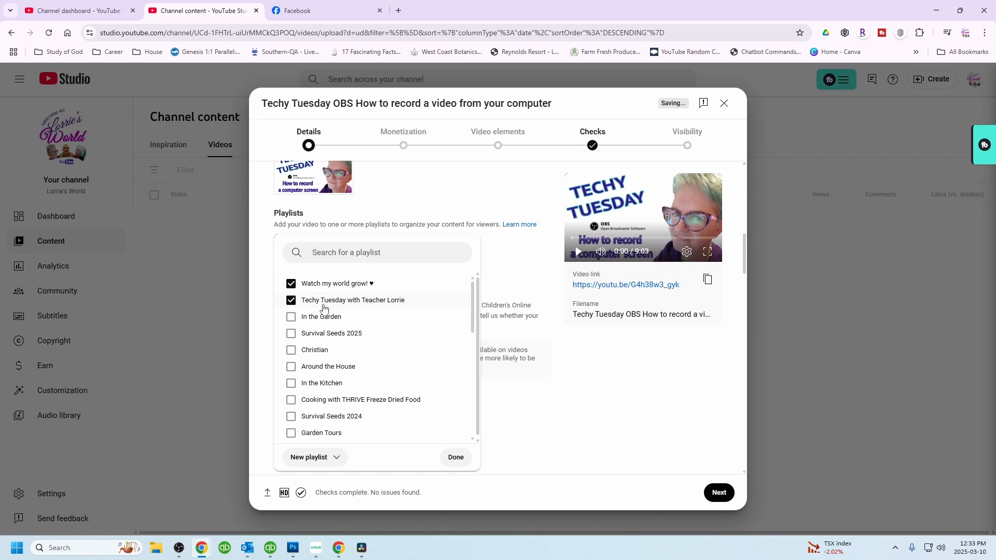
{"action": "left_click", "coordinate": [459, 463]}
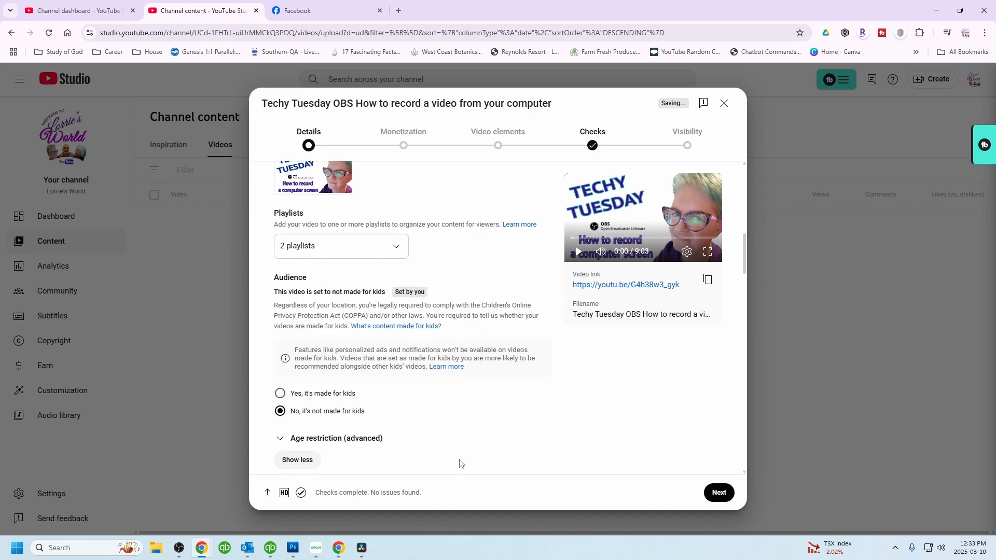
- Mark the video as not containing altered or synthetic content
{"action": "scroll", "coordinate": [415, 281], "scroll_direction": "down", "scroll_amount": 4}
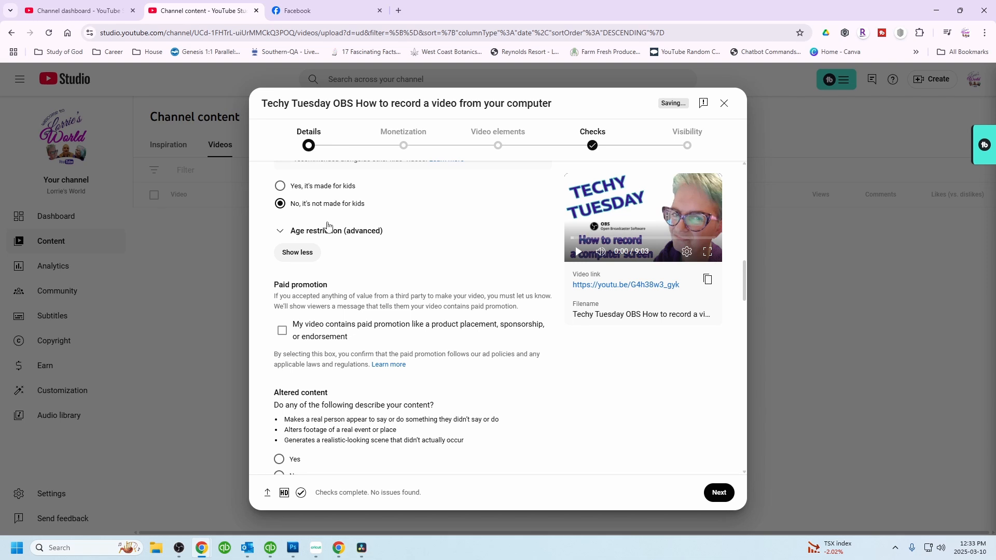
{"action": "scroll", "coordinate": [428, 236], "scroll_direction": "down", "scroll_amount": 1}
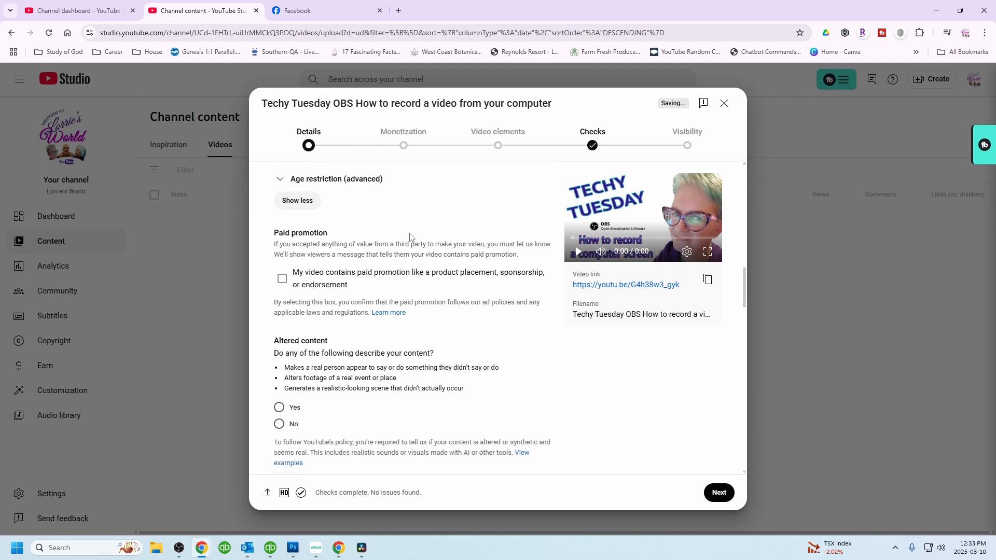
{"action": "scroll", "coordinate": [480, 315], "scroll_direction": "down", "scroll_amount": 2}
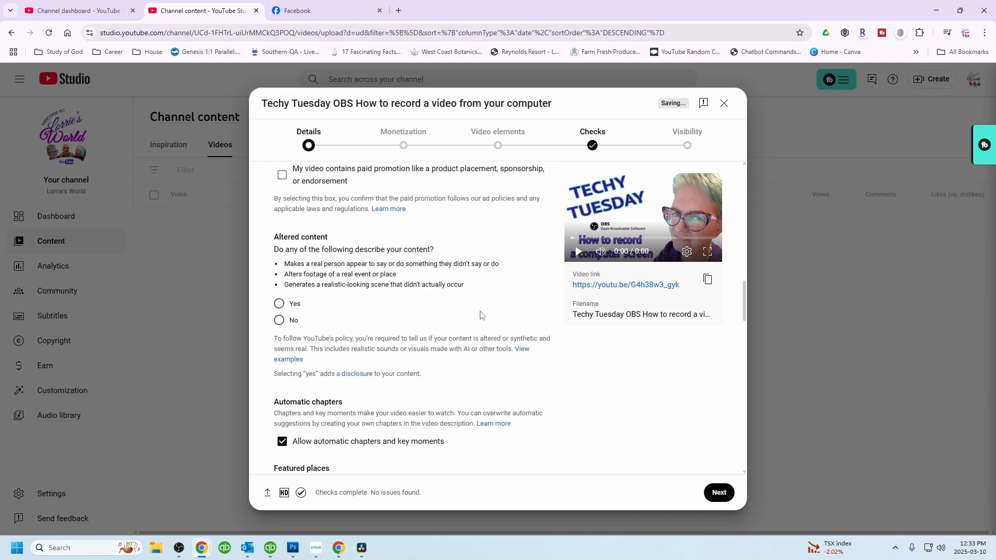
{"action": "left_click", "coordinate": [279, 321]}
- Scroll through the audience, paid promotion, chapters and tags sections, collapsing and re-expanding the extra options
{"action": "scroll", "coordinate": [444, 277], "scroll_direction": "down", "scroll_amount": 3}
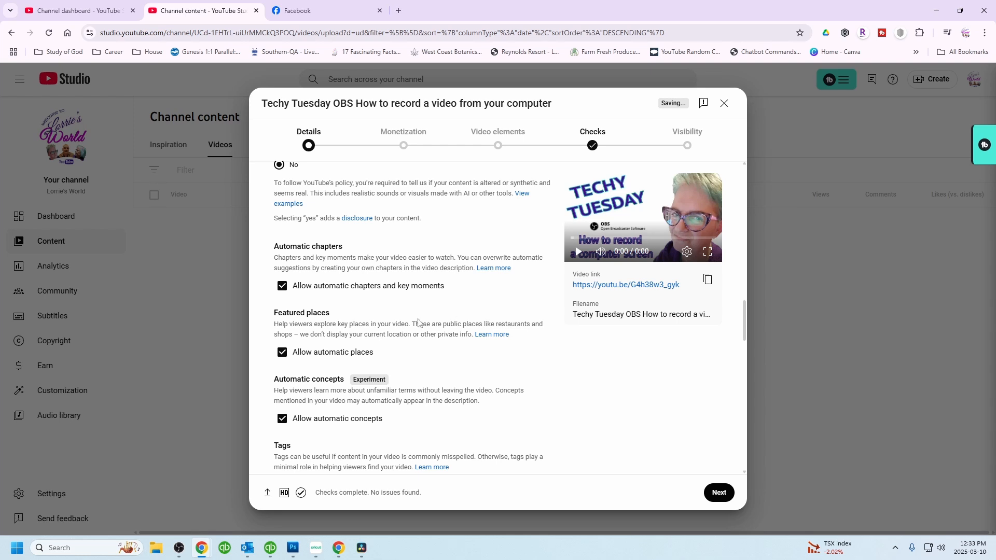
{"action": "scroll", "coordinate": [418, 323], "scroll_direction": "down", "scroll_amount": 2}
{"action": "scroll", "coordinate": [350, 341], "scroll_direction": "down", "scroll_amount": 3}
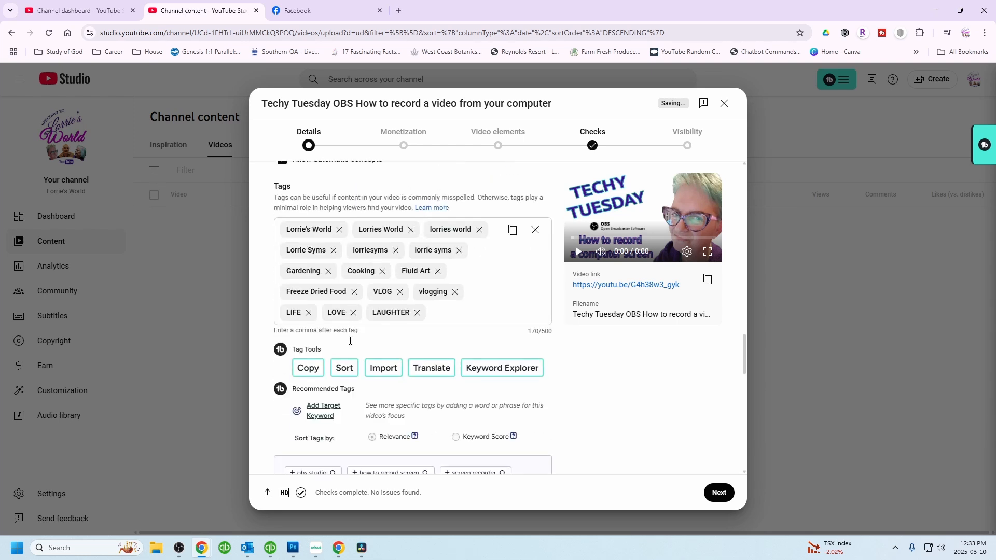
{"action": "scroll", "coordinate": [350, 341], "scroll_direction": "down", "scroll_amount": 4}
{"action": "scroll", "coordinate": [411, 311], "scroll_direction": "up", "scroll_amount": 15}
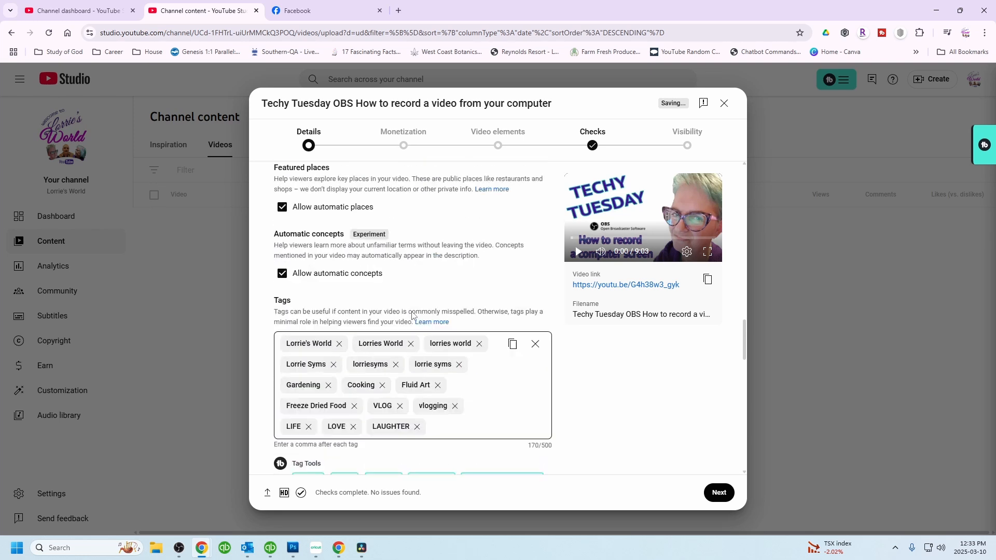
{"action": "scroll", "coordinate": [293, 302], "scroll_direction": "up", "scroll_amount": 1}
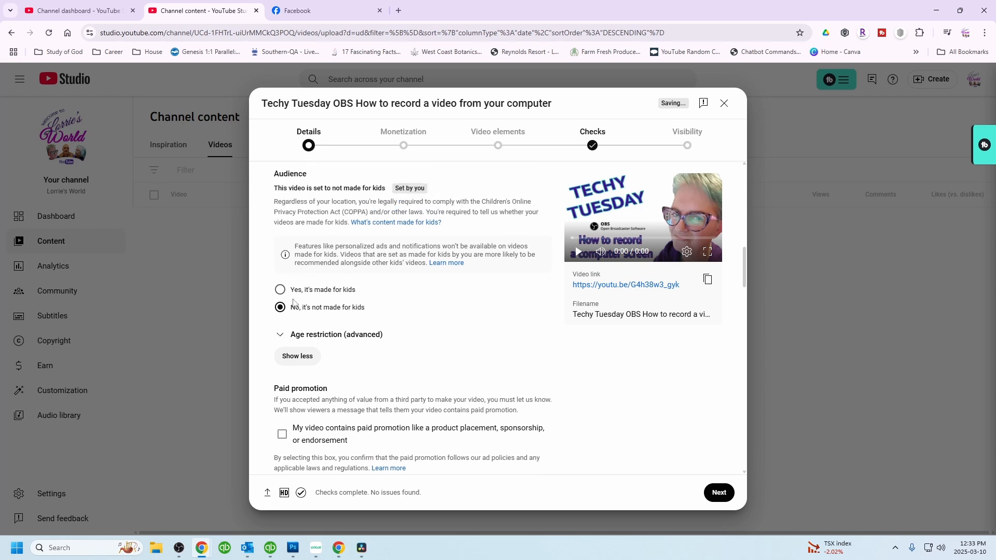
{"action": "left_click", "coordinate": [296, 354]}
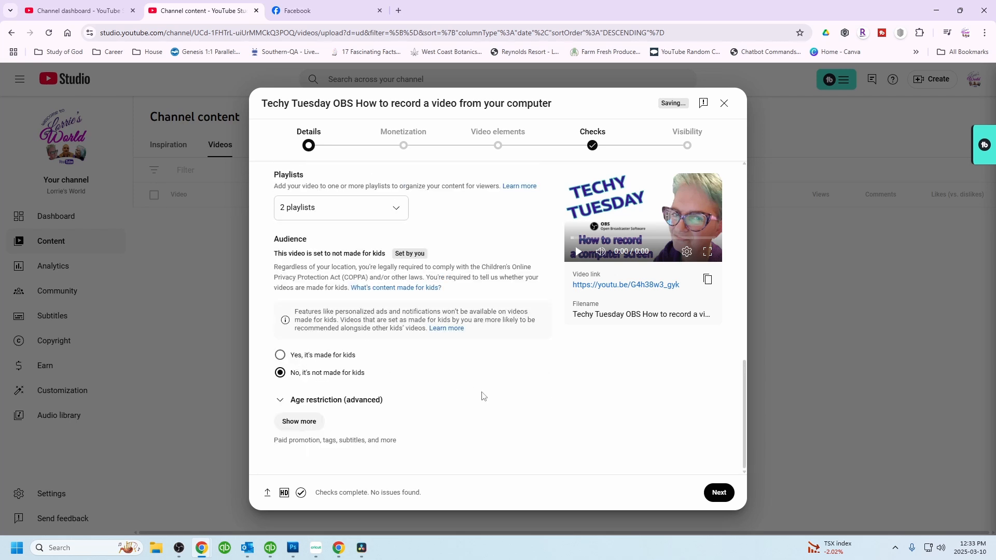
{"action": "scroll", "coordinate": [497, 396], "scroll_direction": "up", "scroll_amount": 8}
{"action": "scroll", "coordinate": [497, 393], "scroll_direction": "down", "scroll_amount": 8}
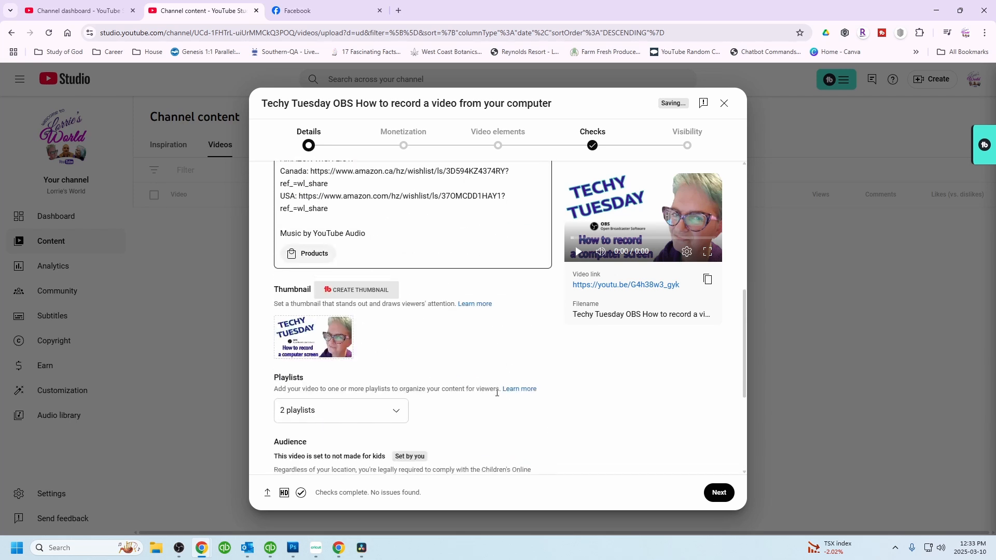
{"action": "scroll", "coordinate": [494, 397], "scroll_direction": "up", "scroll_amount": 10}
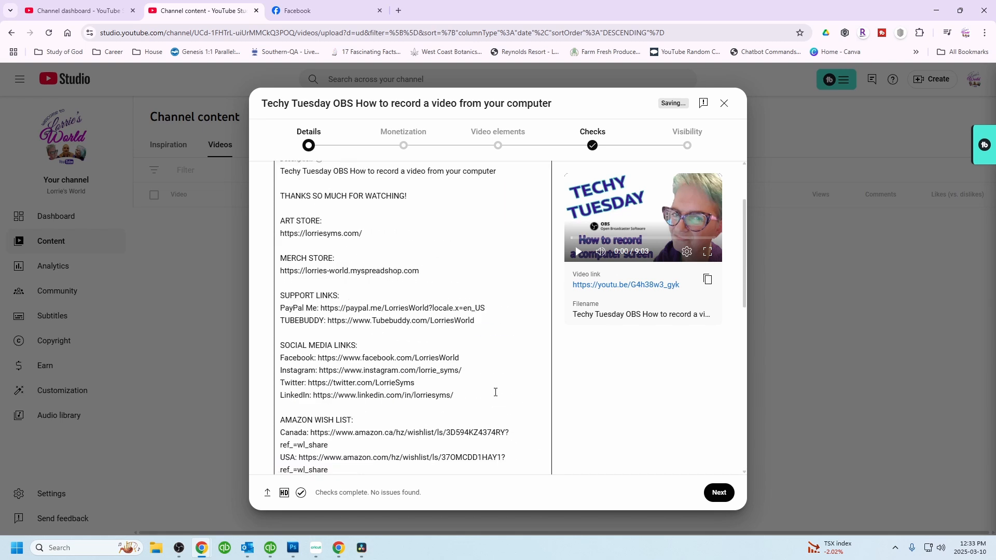
{"action": "scroll", "coordinate": [493, 383], "scroll_direction": "down", "scroll_amount": 10}
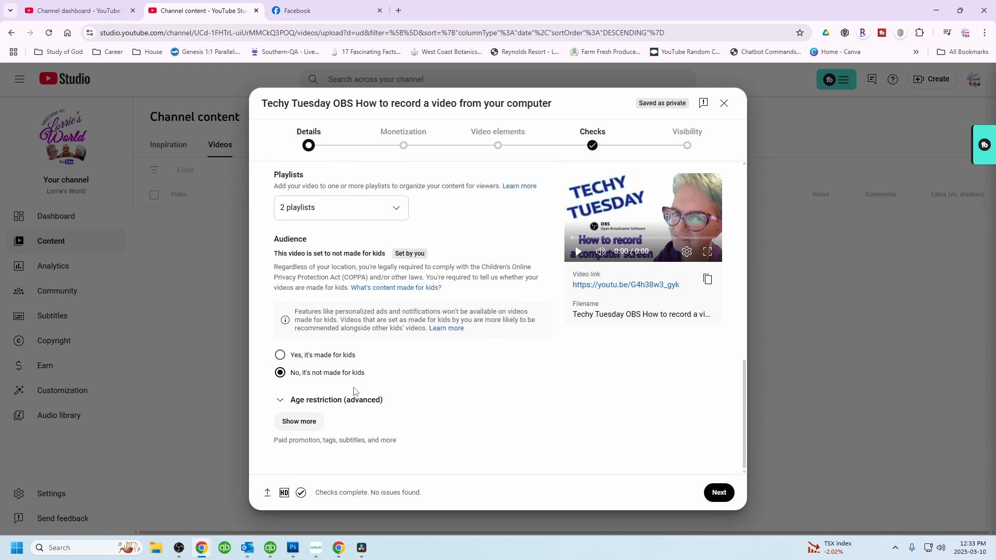
{"action": "left_click", "coordinate": [299, 421]}
- Add the pasted video title and 'Techy Tuesday' as tags
{"action": "scroll", "coordinate": [383, 408], "scroll_direction": "down", "scroll_amount": 8}
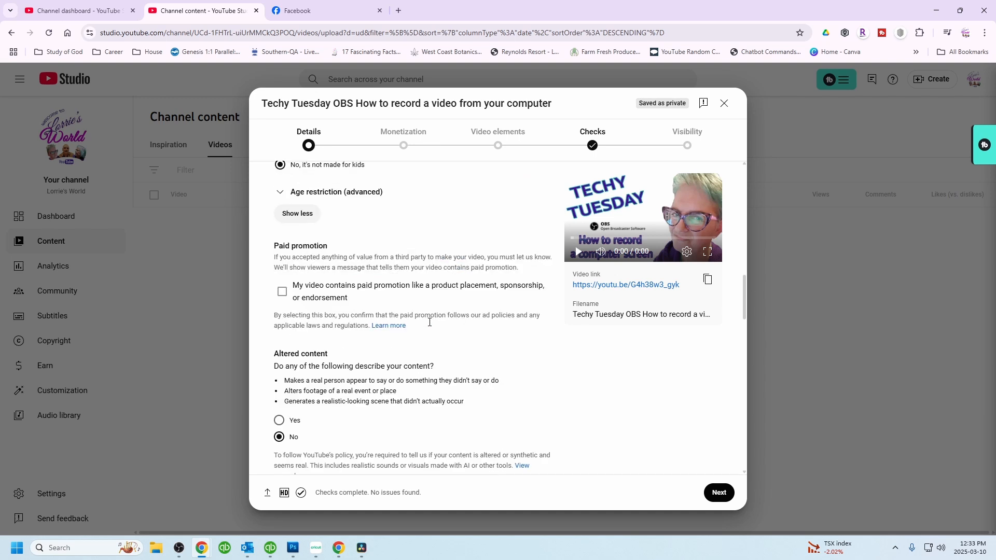
{"action": "scroll", "coordinate": [429, 322], "scroll_direction": "down", "scroll_amount": 5}
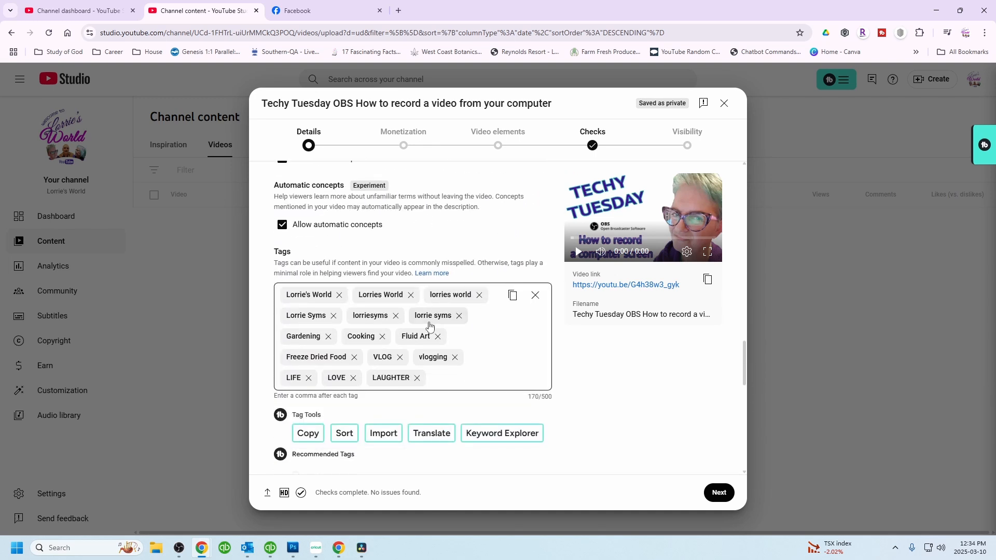
{"action": "left_click", "coordinate": [439, 382]}
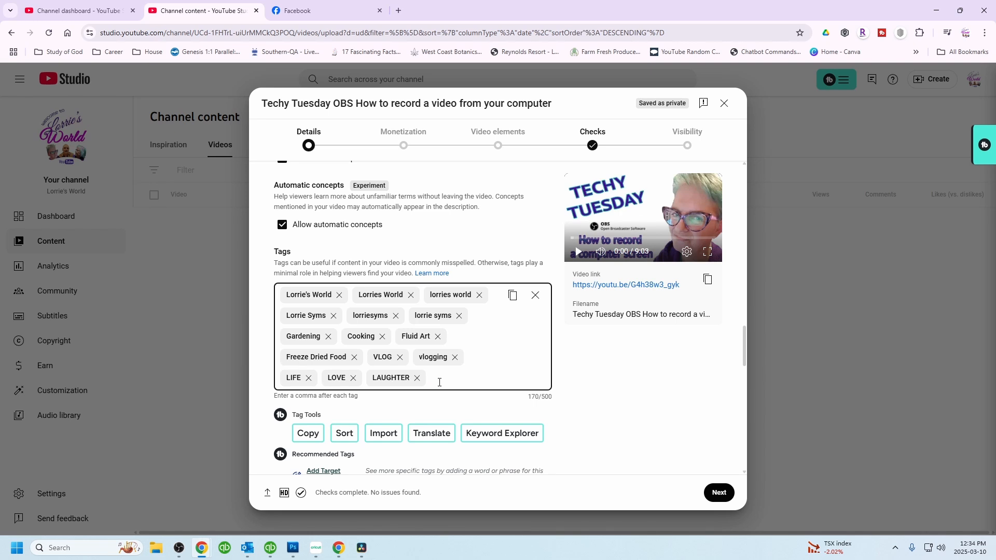
{"action": "type", "text": "Techy Tuesday OBS How to record a video from your computer"}
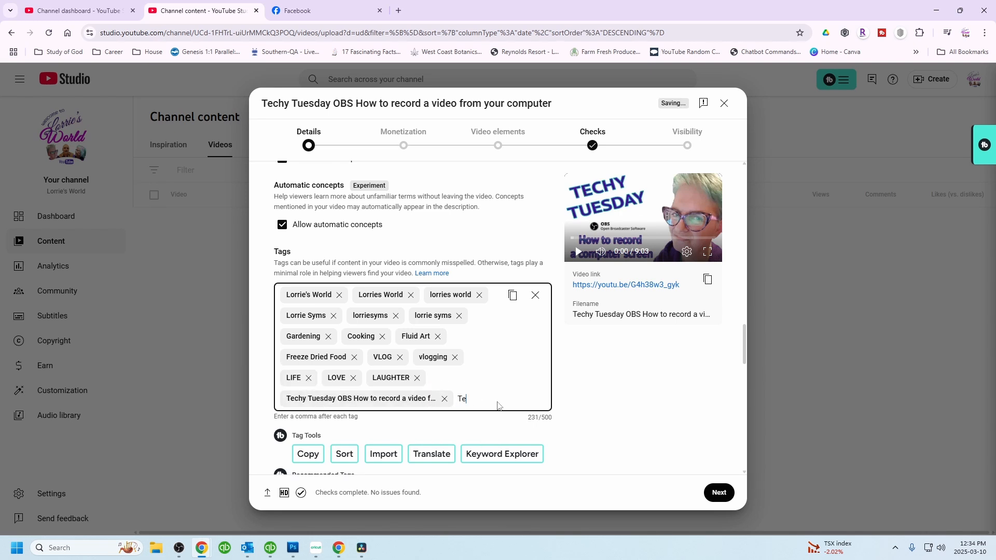
{"action": "type", "text": "Techy Tue"}
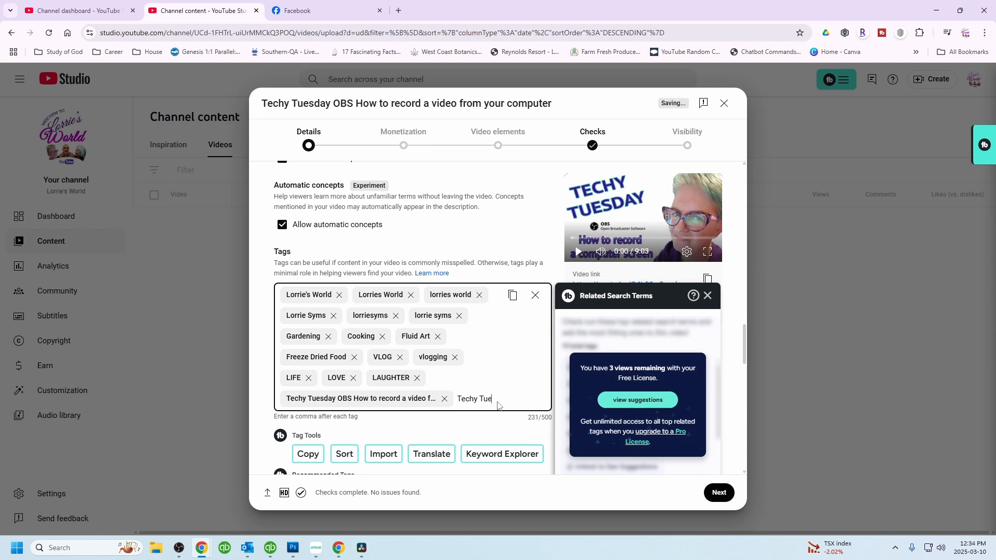
{"action": "type", "text": "sday"}
{"action": "key", "text": "Return"}
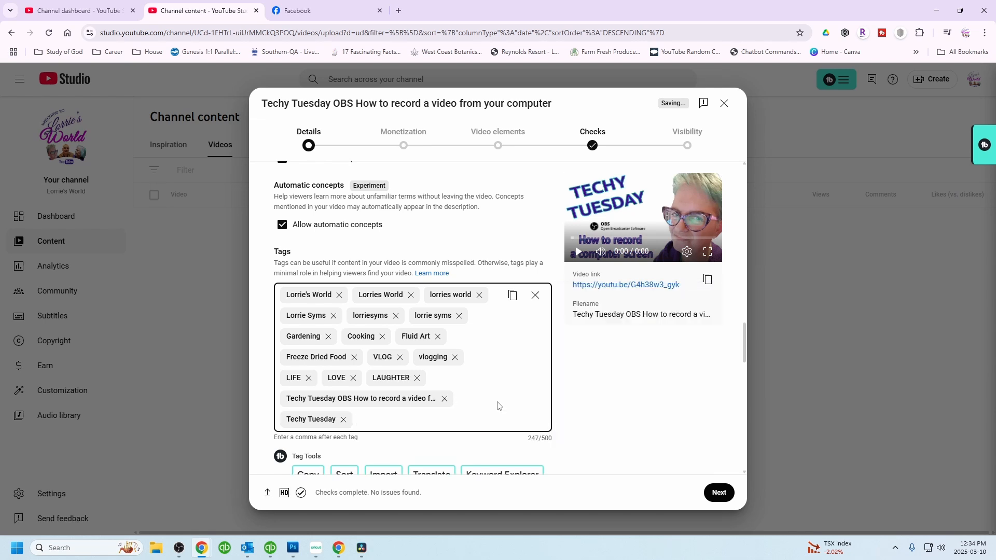
- Add 'OBS' and 'How To' as further tags
{"action": "type", "text": "OBS"}
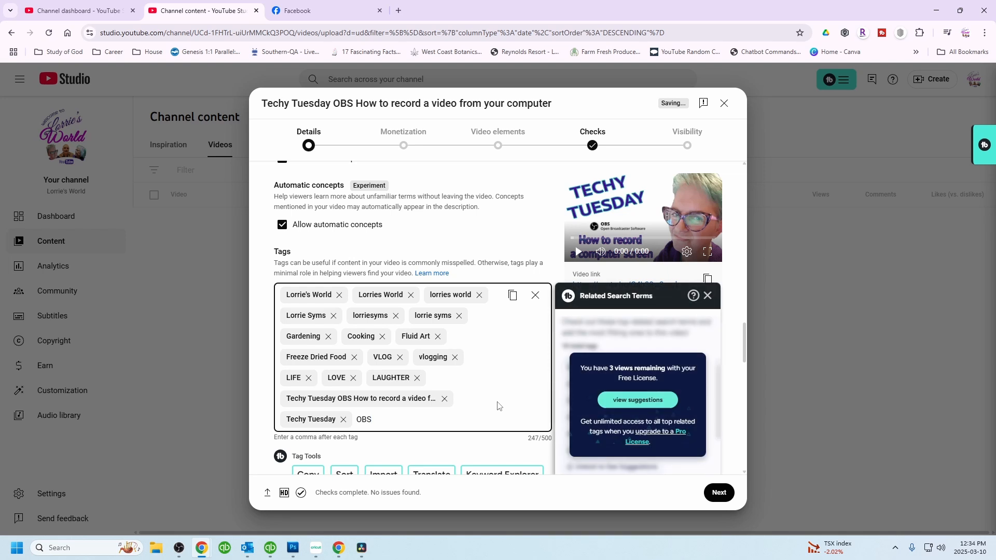
{"action": "key", "text": "Return"}
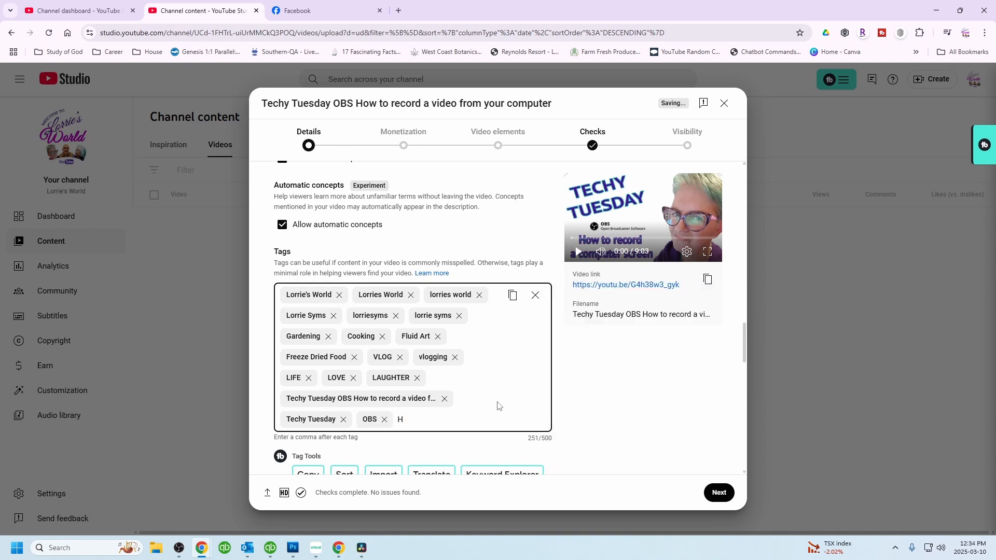
{"action": "key", "text": "Return"}
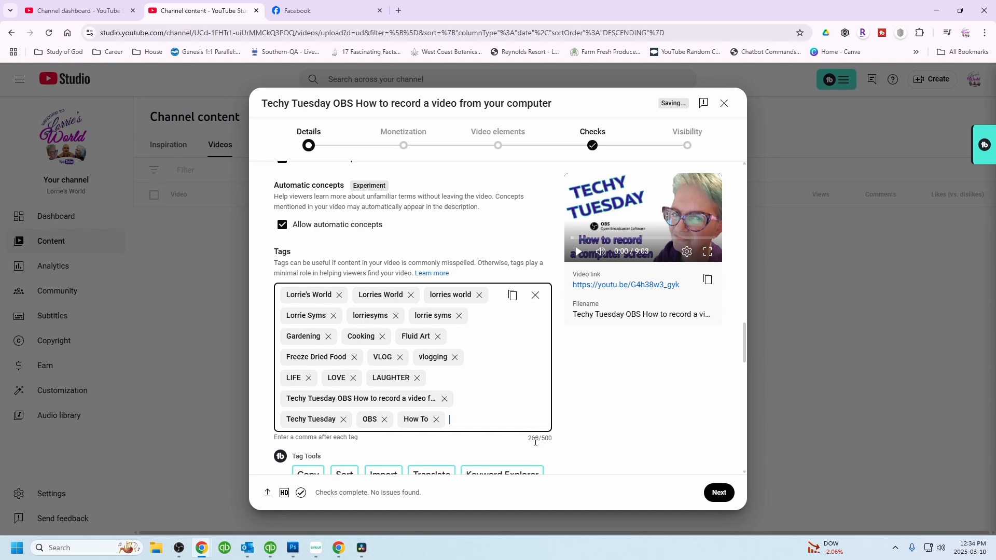
{"action": "left_click_drag", "start_coordinate": [536, 439], "coordinate": [558, 442]}
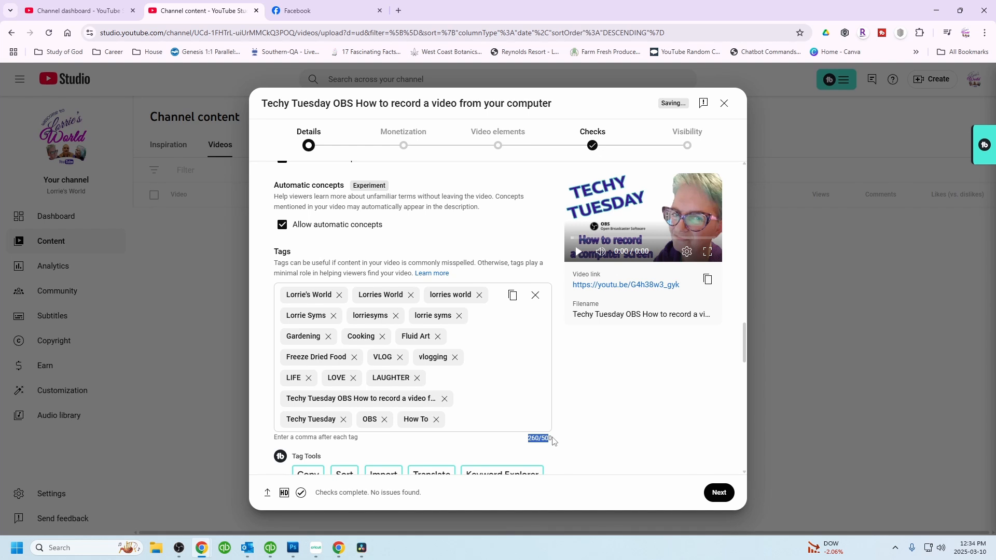
{"action": "left_click", "coordinate": [559, 442]}
- Add the recommended tags 'obs studio' and 'how to record screen'
{"action": "scroll", "coordinate": [475, 337], "scroll_direction": "down", "scroll_amount": 4}
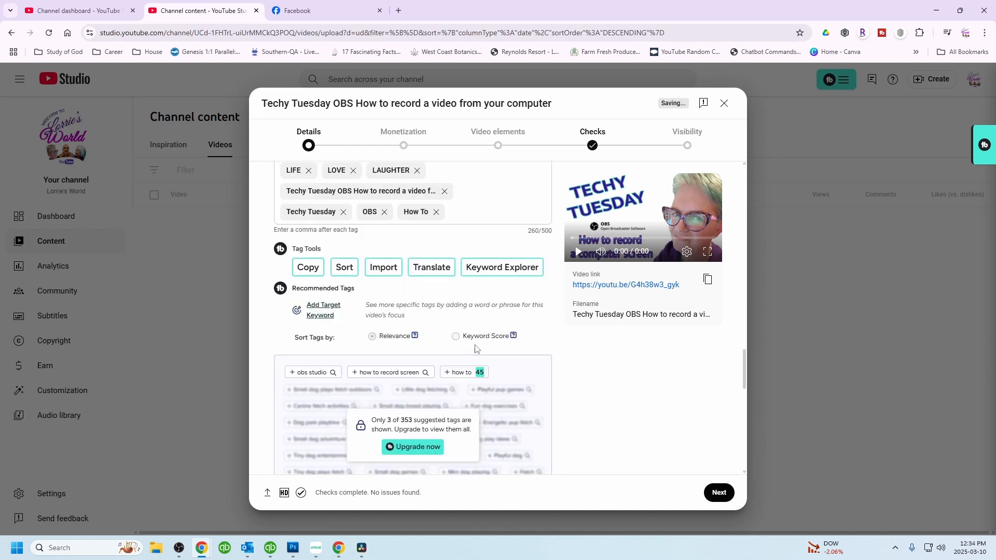
{"action": "left_click", "coordinate": [307, 374]}
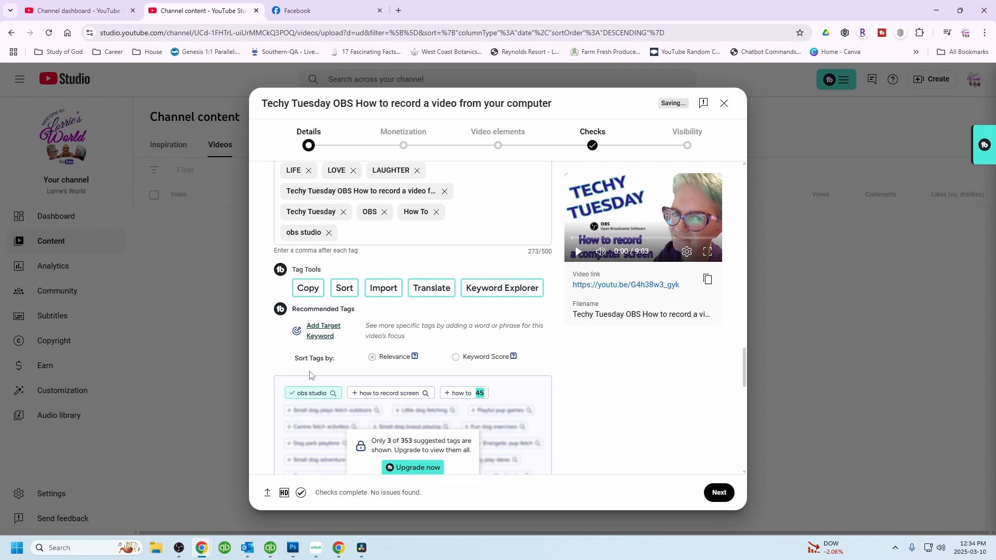
{"action": "left_click", "coordinate": [395, 397]}
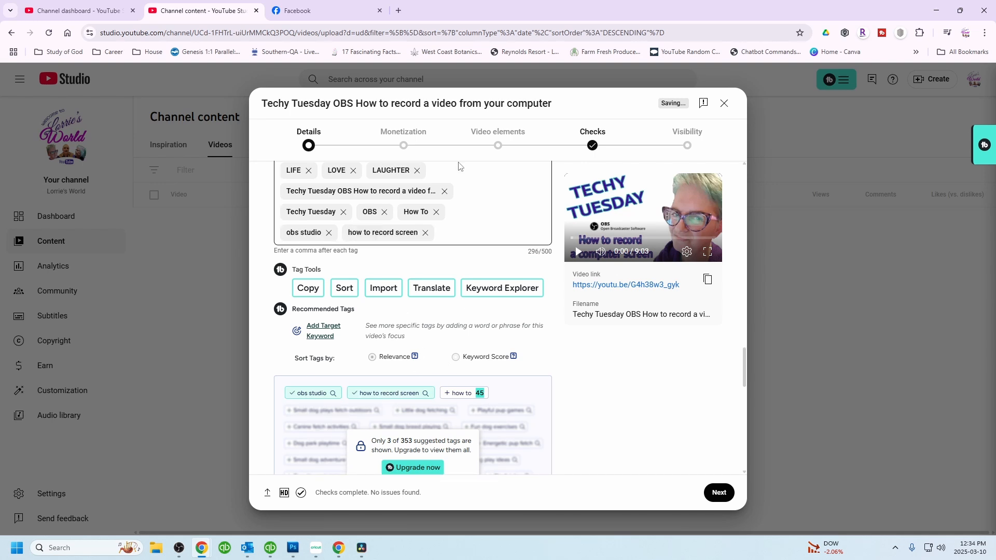
- Scroll down through the language, recording date, licence and Shorts remixing settings
{"action": "scroll", "coordinate": [470, 171], "scroll_direction": "down", "scroll_amount": 5}
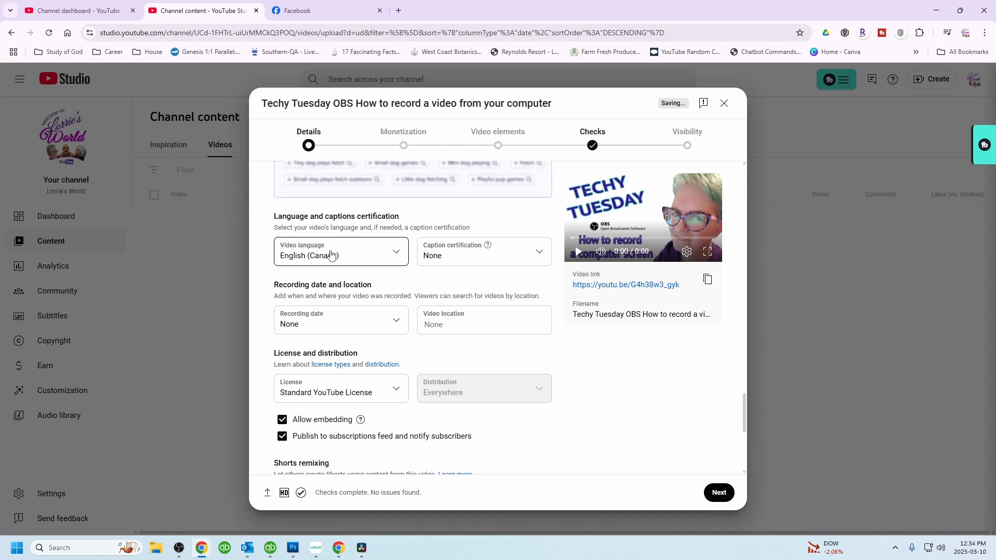
{"action": "scroll", "coordinate": [394, 392], "scroll_direction": "down", "scroll_amount": 2}
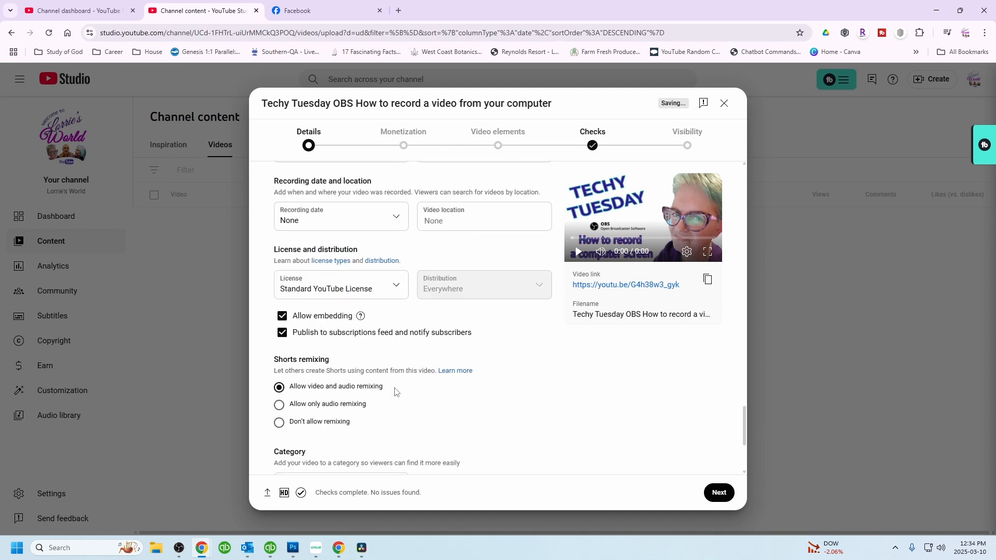
- Review the category and comments settings and continue to the Monetization step
{"action": "scroll", "coordinate": [436, 402], "scroll_direction": "down", "scroll_amount": 2}
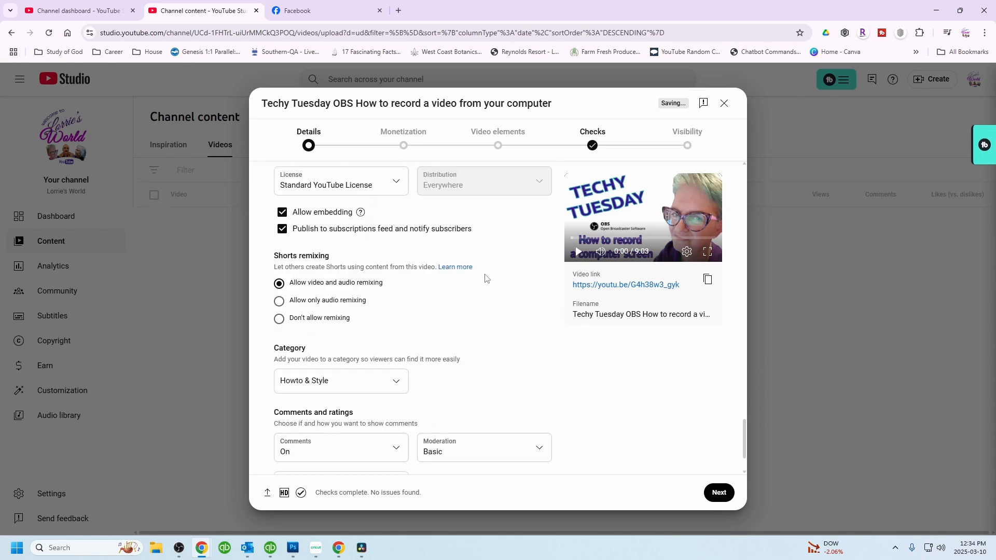
{"action": "scroll", "coordinate": [486, 279], "scroll_direction": "down", "scroll_amount": 1}
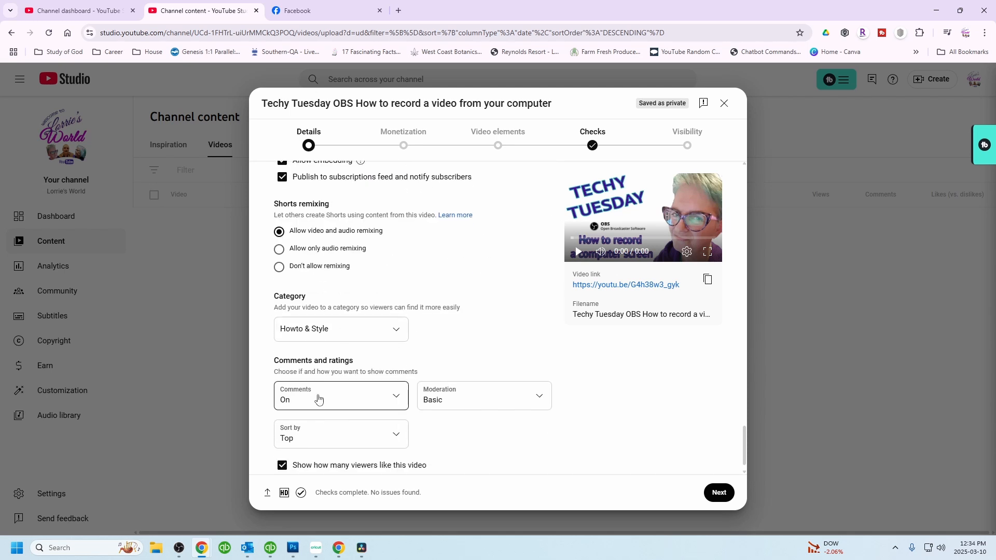
{"action": "scroll", "coordinate": [318, 398], "scroll_direction": "down", "scroll_amount": 1}
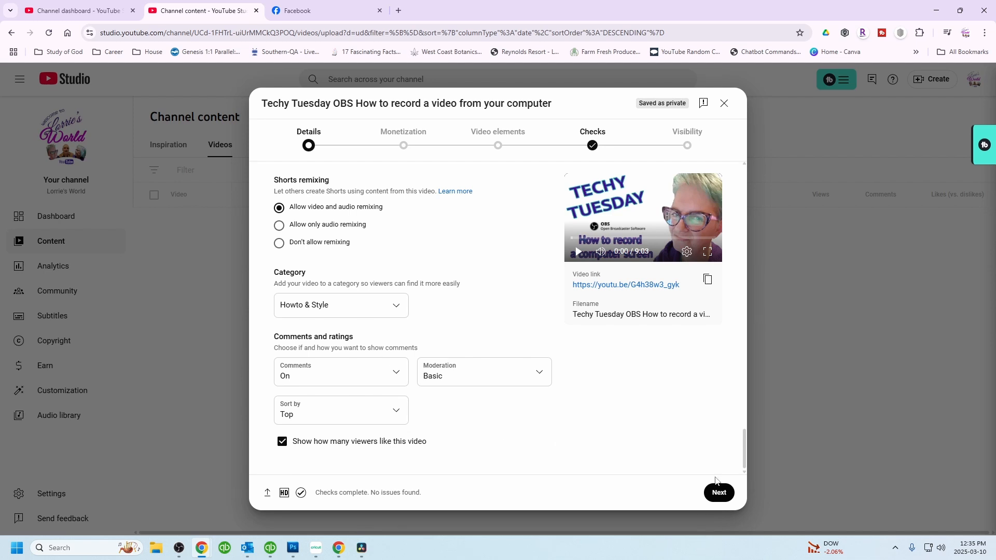
{"action": "left_click", "coordinate": [721, 499]}
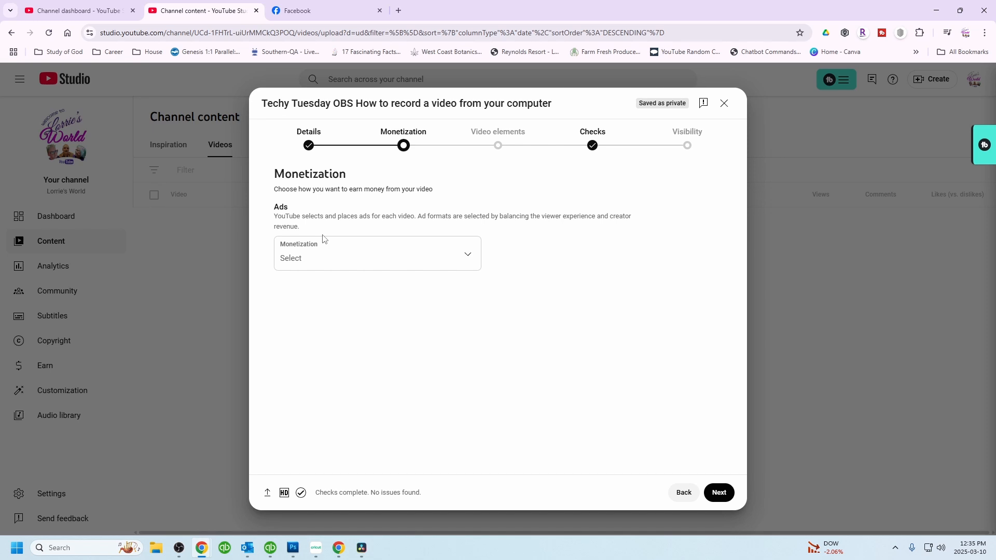
- Turn monetization on for the video
{"action": "left_click", "coordinate": [469, 253]}
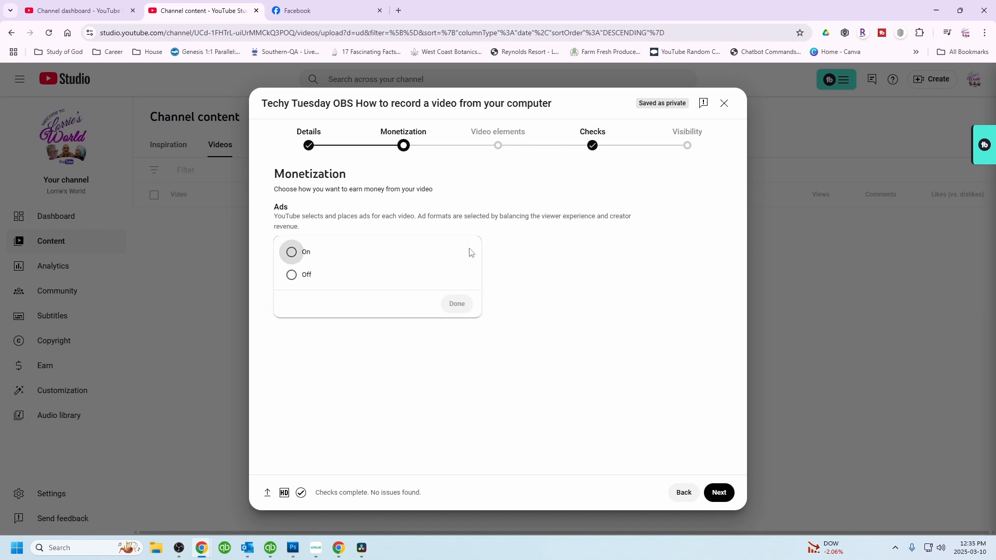
{"action": "left_click", "coordinate": [304, 252]}
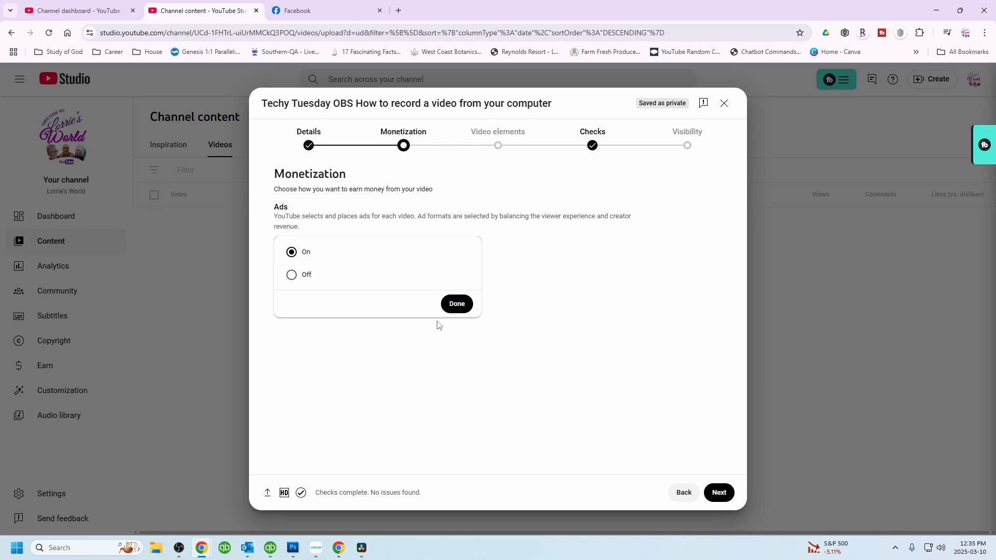
{"action": "left_click", "coordinate": [457, 304]}
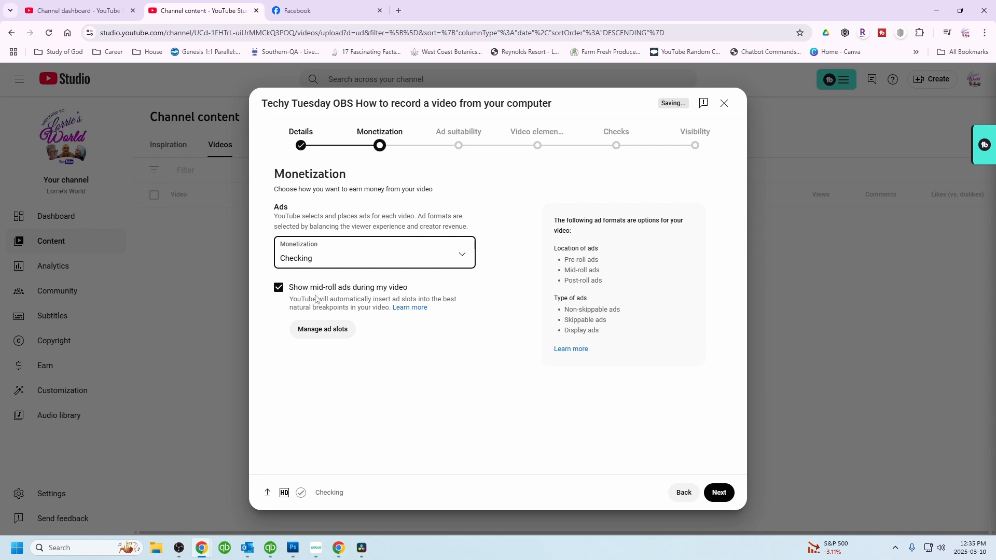
- Turn off automatic ad slots and insert a manual mid-roll ad slot at about 3:59, then continue
{"action": "left_click", "coordinate": [323, 330]}
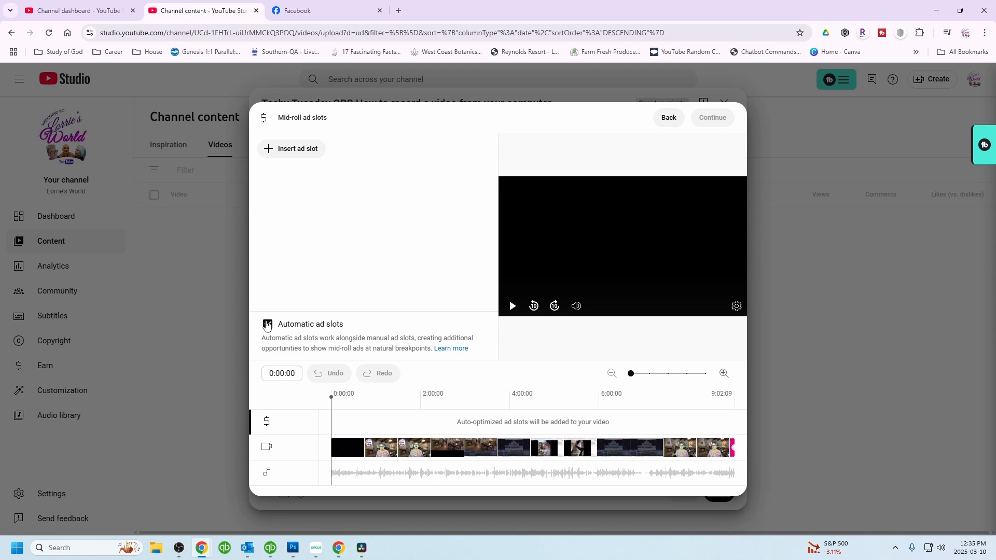
{"action": "left_click", "coordinate": [267, 325]}
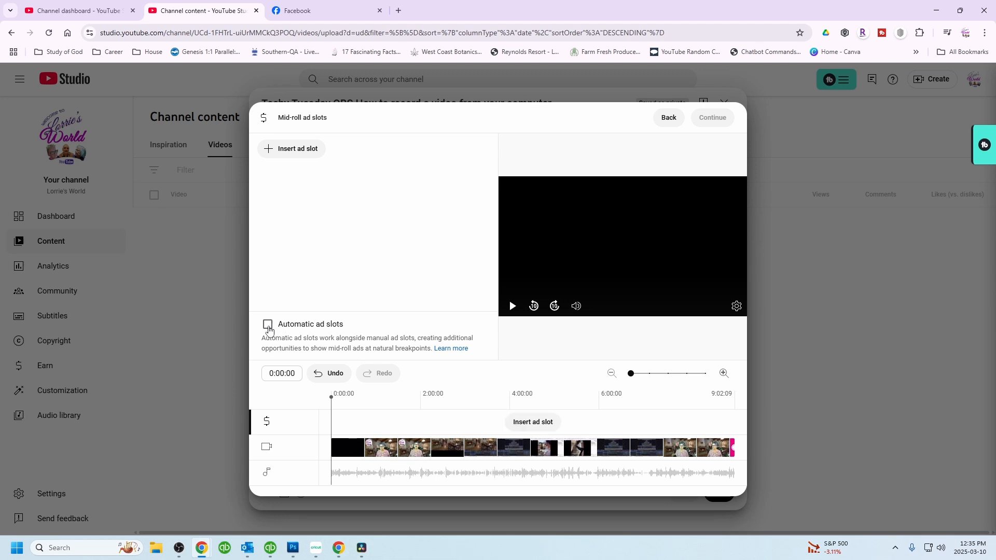
{"action": "left_click", "coordinate": [510, 413]}
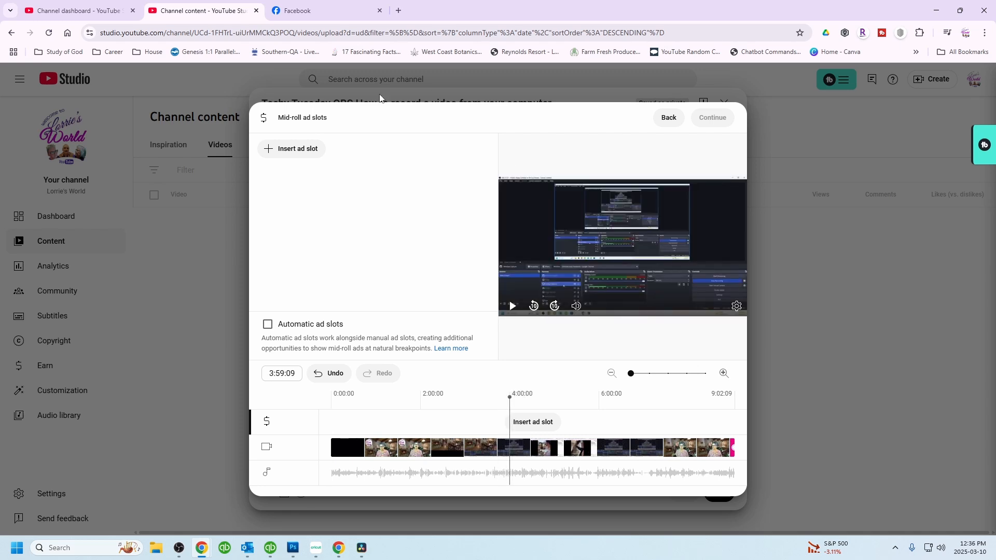
{"action": "left_click", "coordinate": [296, 155]}
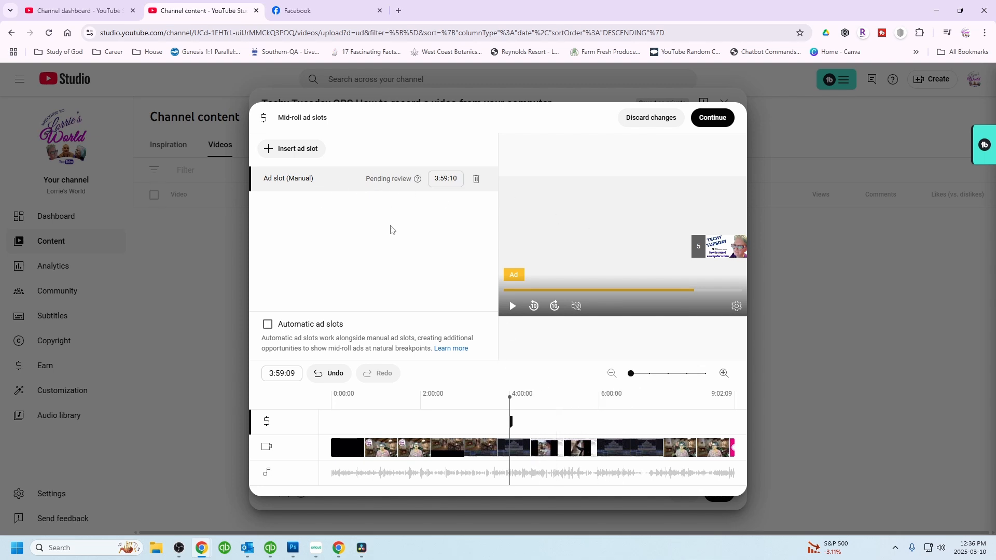
{"action": "left_click", "coordinate": [719, 121]}
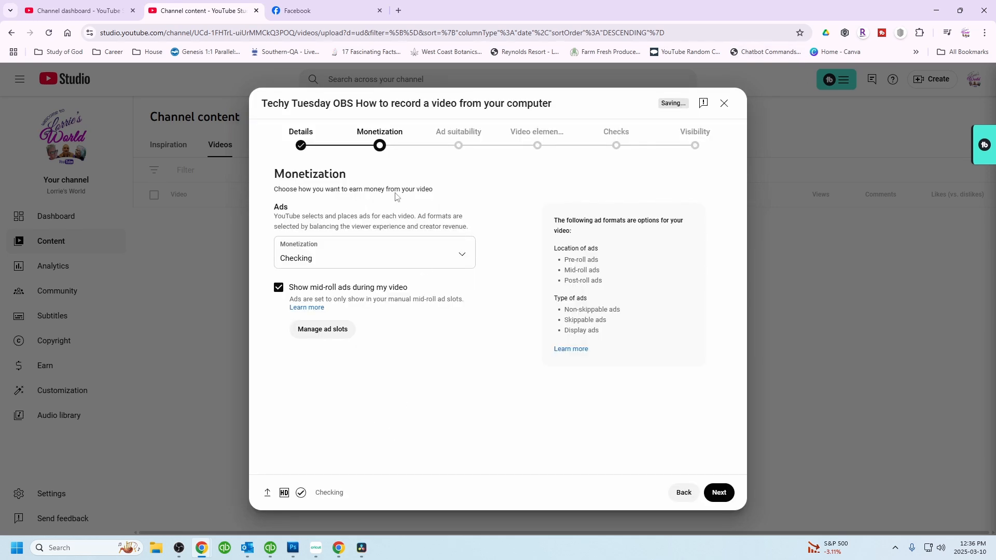
- Open the Ad suitability step and examine the content rating categories, expanding Inappropriate language
{"action": "left_click", "coordinate": [719, 493]}
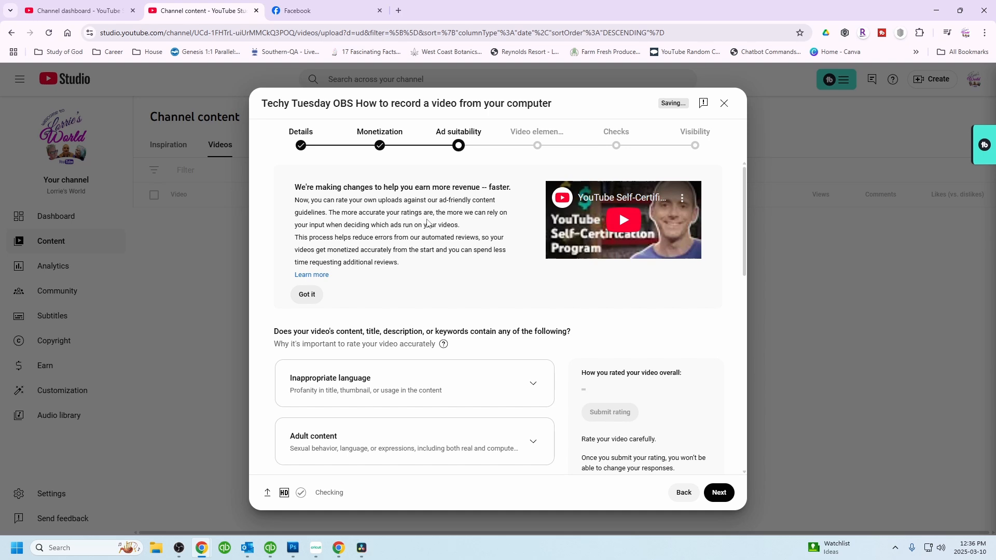
{"action": "scroll", "coordinate": [448, 183], "scroll_direction": "down", "scroll_amount": 6}
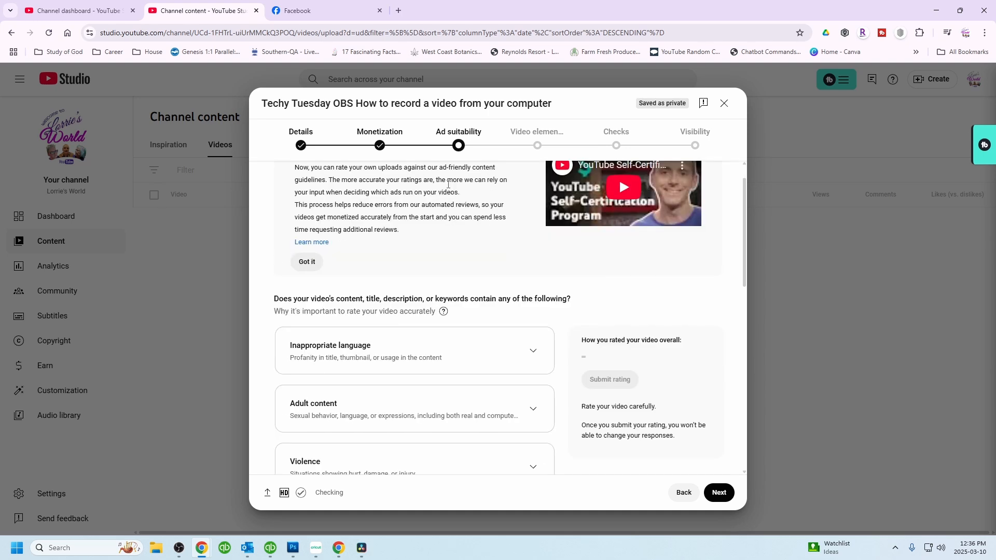
{"action": "scroll", "coordinate": [407, 242], "scroll_direction": "down", "scroll_amount": 5}
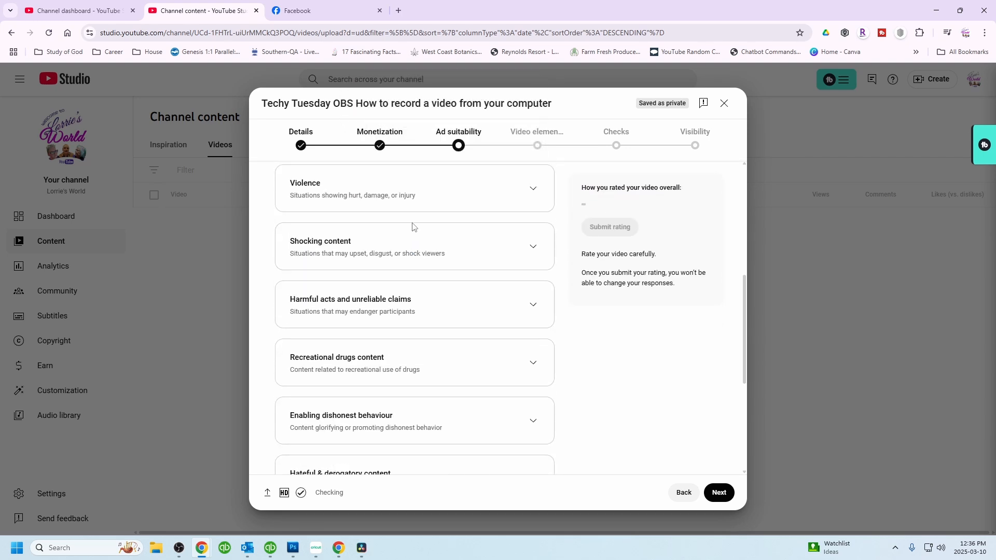
{"action": "scroll", "coordinate": [412, 226], "scroll_direction": "up", "scroll_amount": 6}
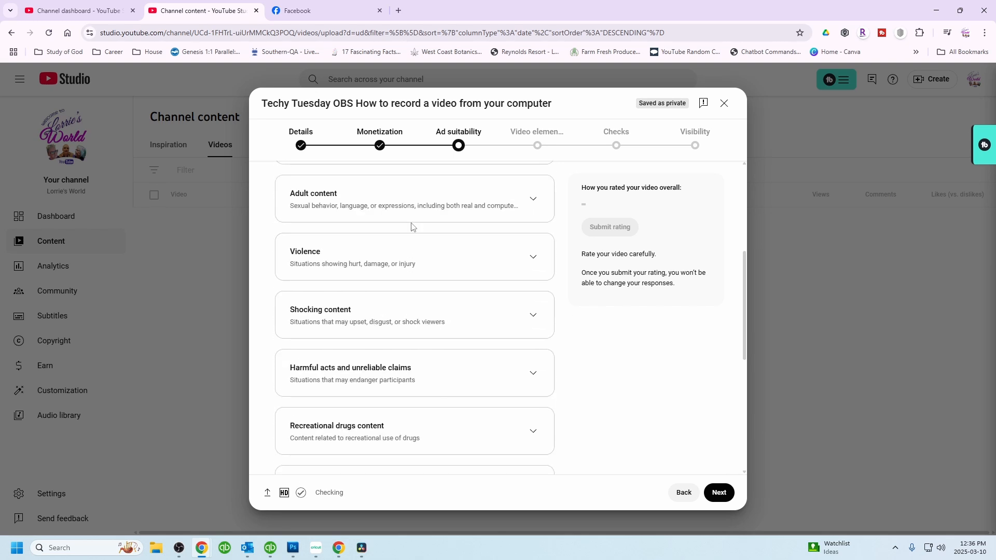
{"action": "scroll", "coordinate": [412, 227], "scroll_direction": "up", "scroll_amount": 3}
{"action": "scroll", "coordinate": [411, 227], "scroll_direction": "down", "scroll_amount": 6}
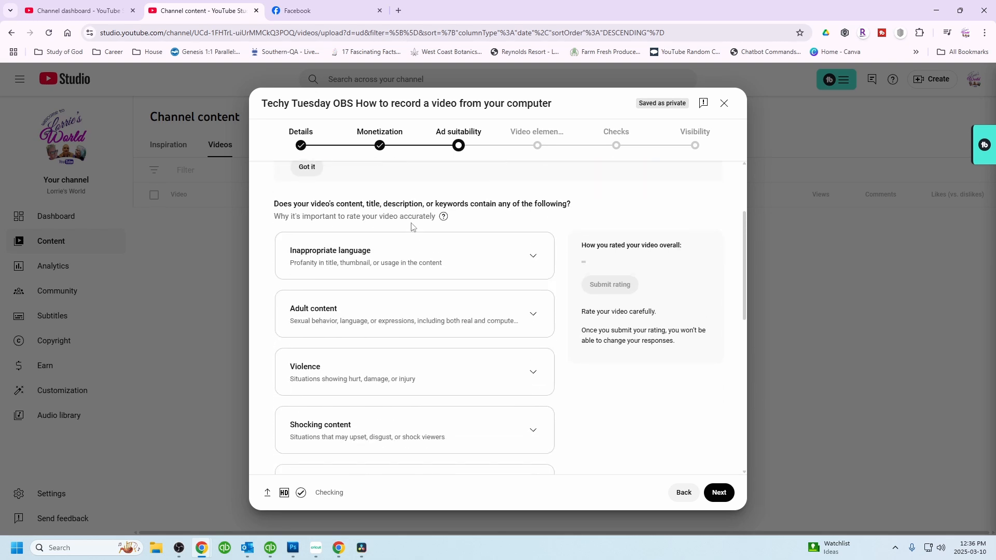
{"action": "scroll", "coordinate": [412, 227], "scroll_direction": "down", "scroll_amount": 3}
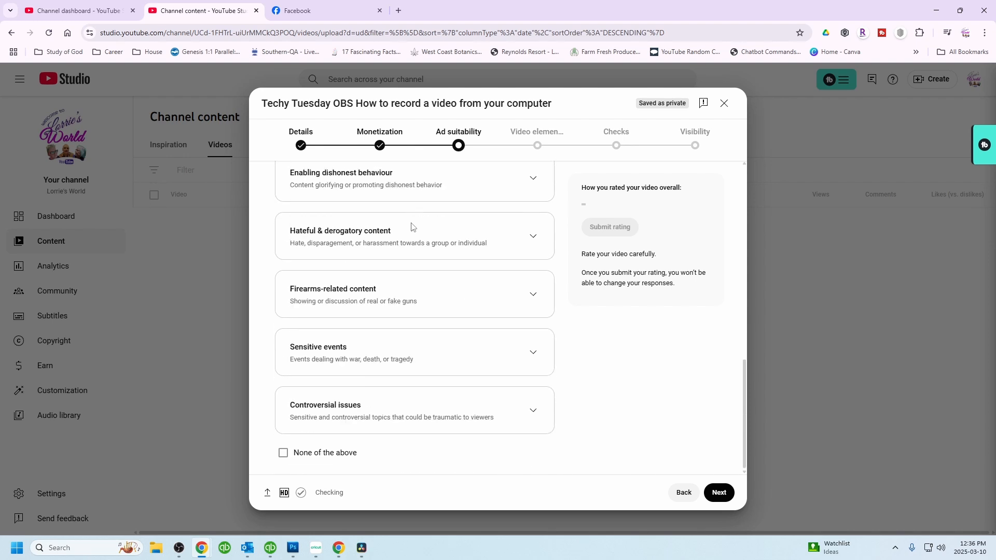
{"action": "scroll", "coordinate": [411, 227], "scroll_direction": "up", "scroll_amount": 8}
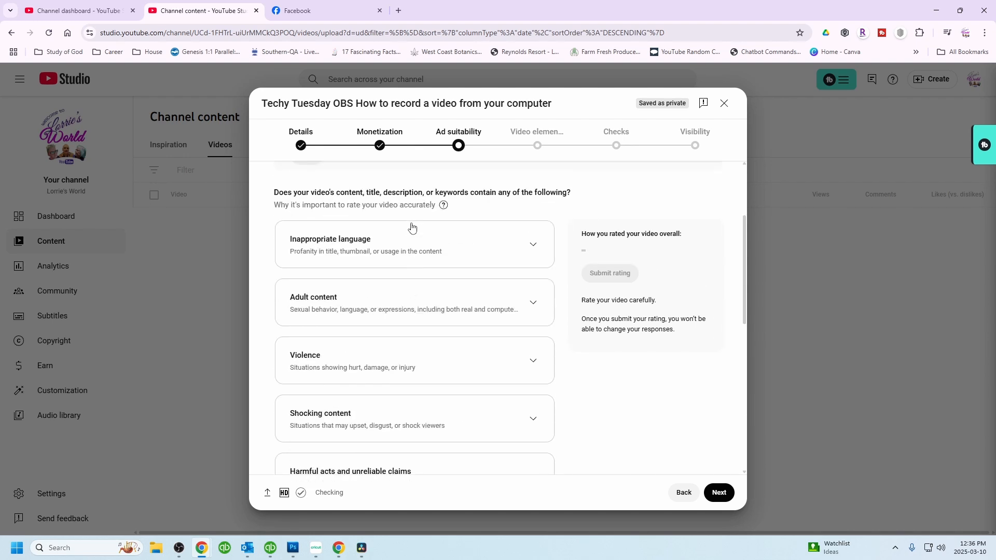
{"action": "left_click", "coordinate": [355, 243]}
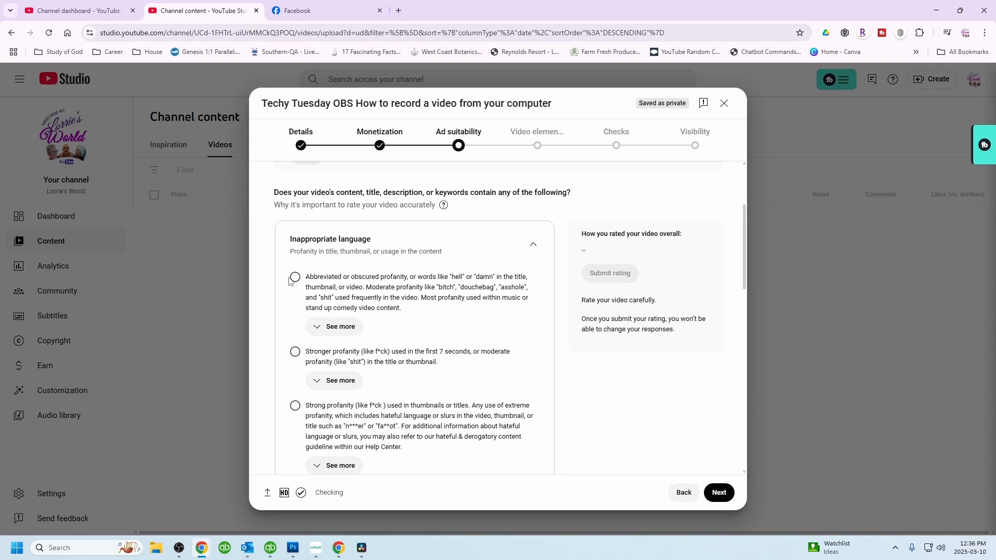
- Rate the video as containing none of the listed content, submit the rating, and continue
{"action": "scroll", "coordinate": [358, 407], "scroll_direction": "down", "scroll_amount": 3}
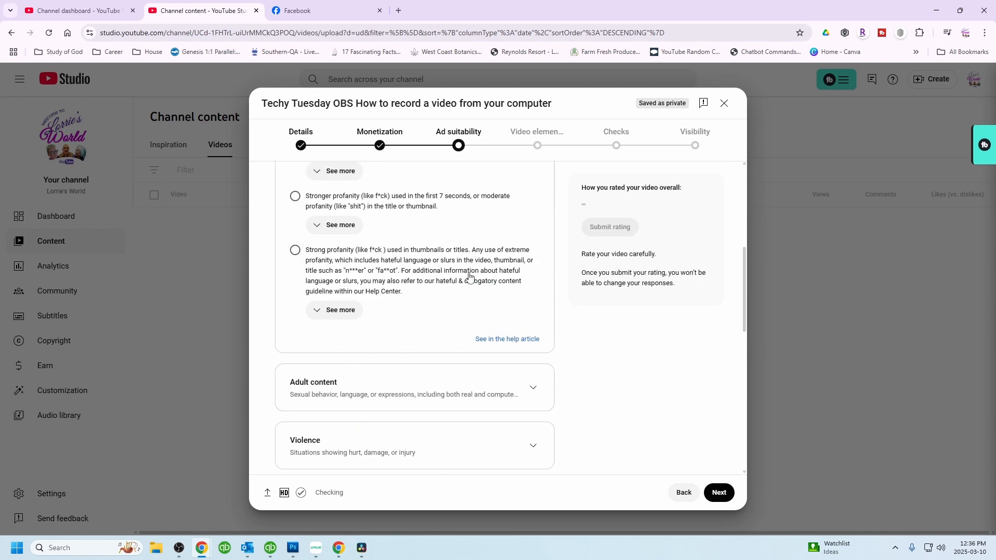
{"action": "scroll", "coordinate": [470, 277], "scroll_direction": "down", "scroll_amount": 5}
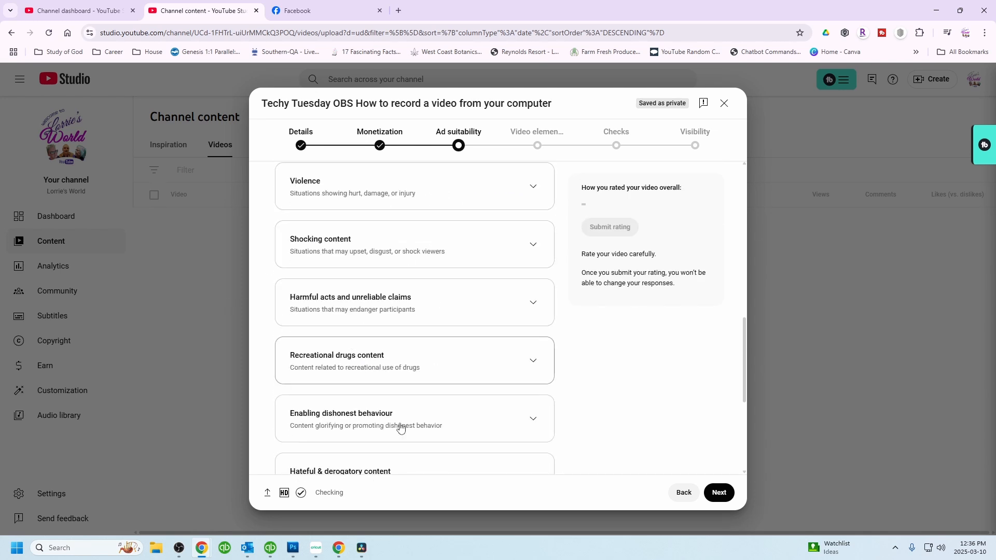
{"action": "scroll", "coordinate": [366, 285], "scroll_direction": "down", "scroll_amount": 5}
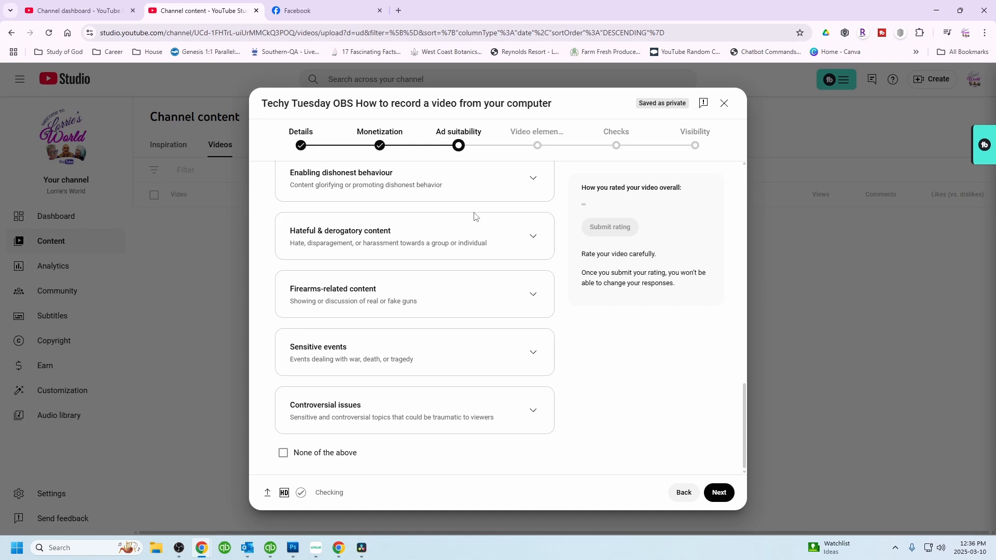
{"action": "left_click", "coordinate": [283, 461]}
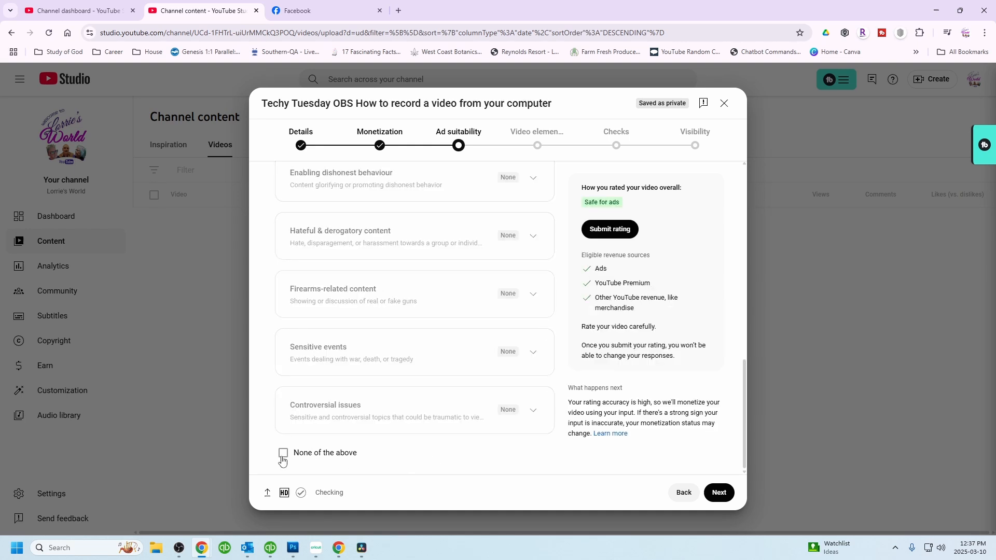
{"action": "left_click", "coordinate": [609, 231]}
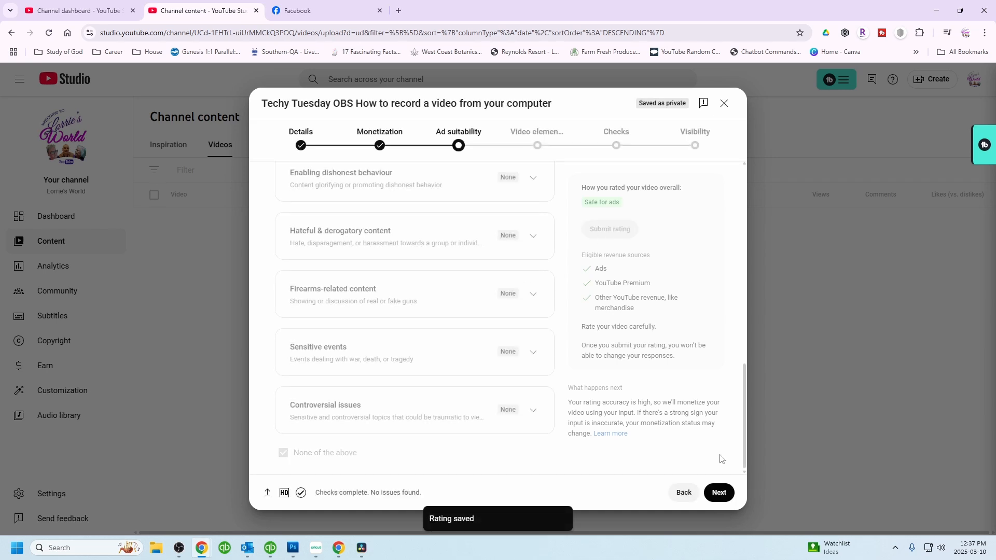
{"action": "left_click", "coordinate": [718, 501]}
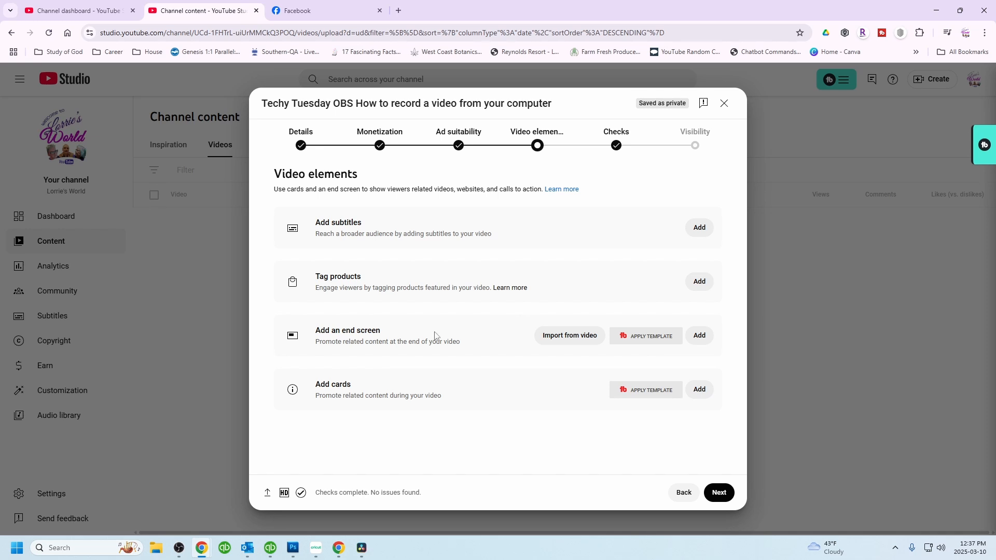
- Add an end screen imported from the latest video and save it
{"action": "left_click", "coordinate": [700, 343]}
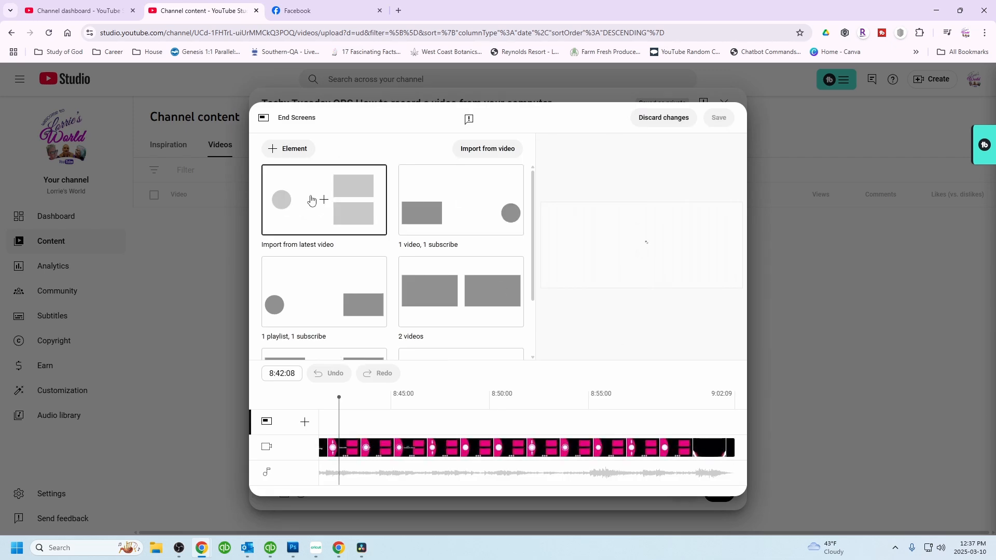
{"action": "left_click", "coordinate": [306, 205]}
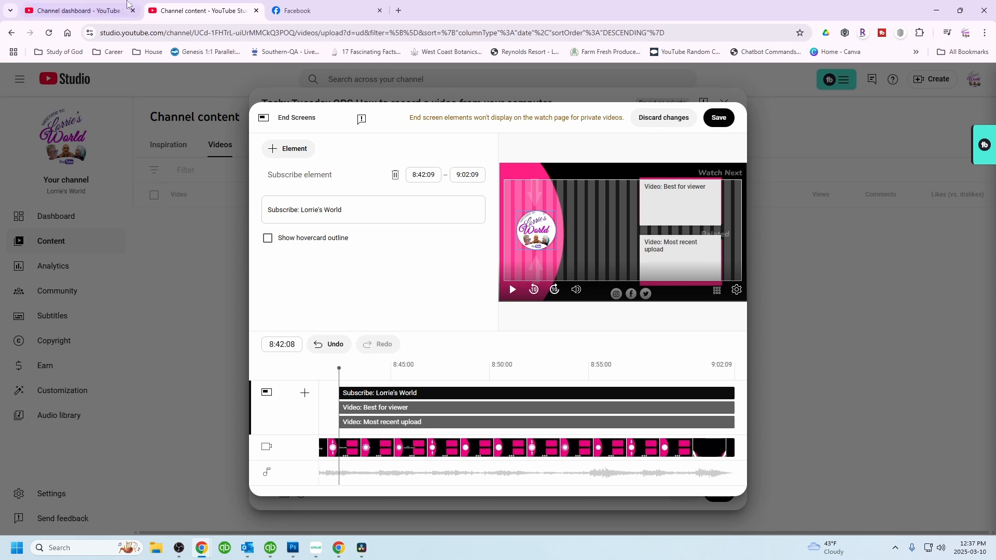
{"action": "left_click", "coordinate": [291, 149]}
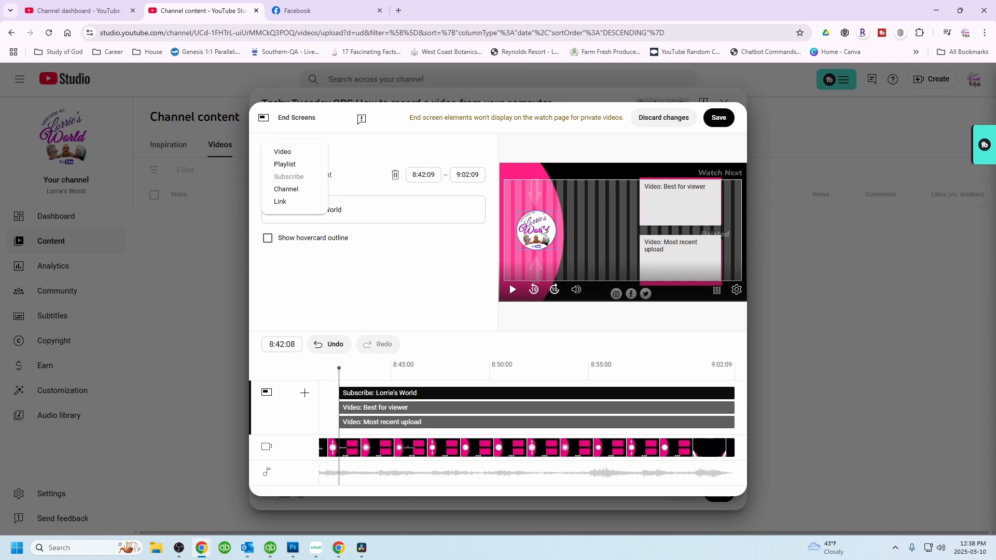
{"action": "left_click", "coordinate": [372, 284]}
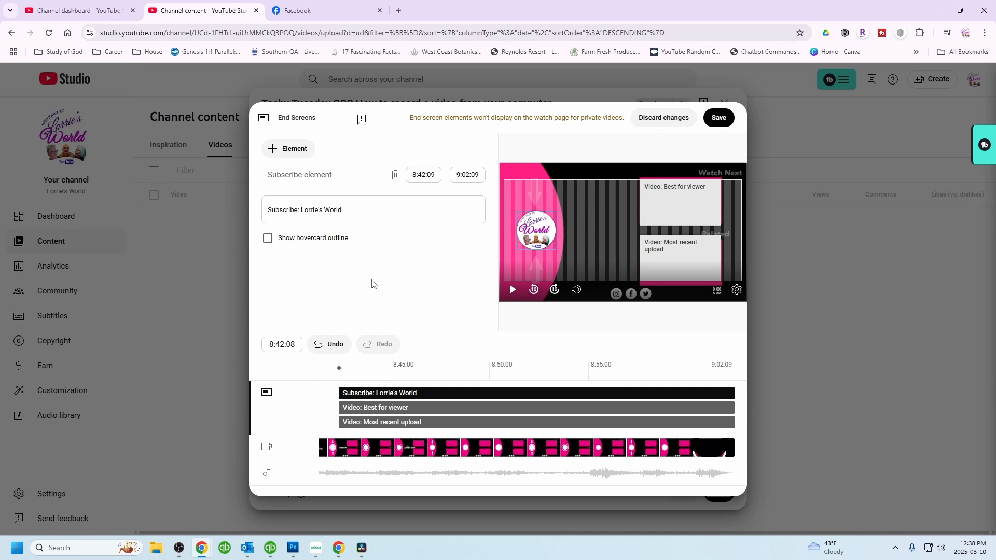
{"action": "left_click", "coordinate": [720, 118]}
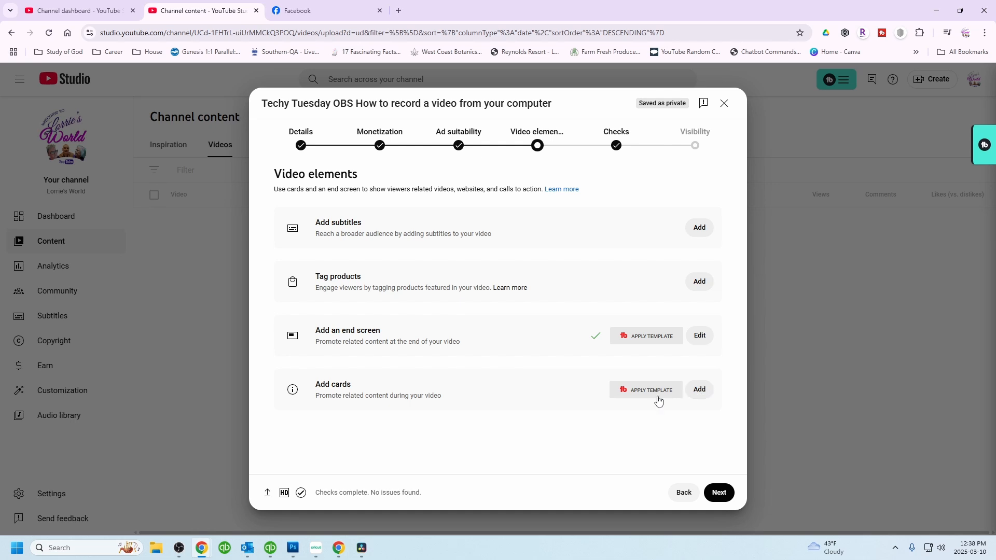
- Add a video card at 5:32:22 linking to the Techy Tuesday OBS for Beginners video, found by searching obs
{"action": "left_click", "coordinate": [700, 389]}
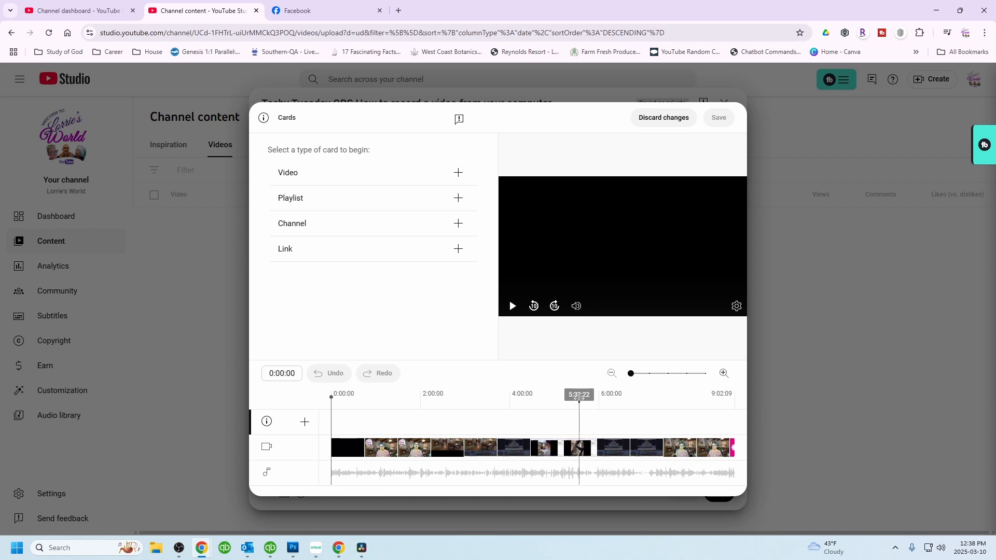
{"action": "left_click", "coordinate": [580, 396]}
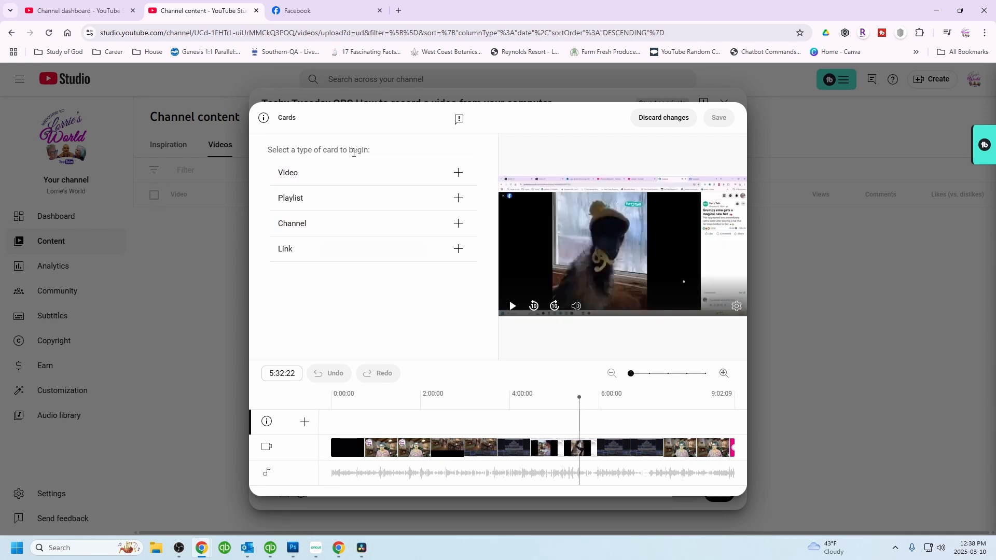
{"action": "left_click", "coordinate": [306, 177]}
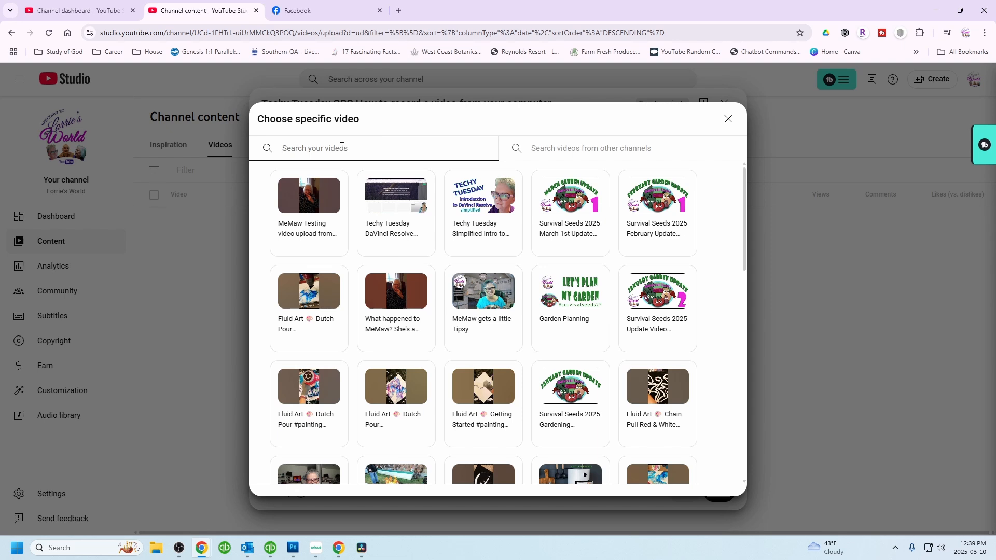
{"action": "type", "text": "obs"}
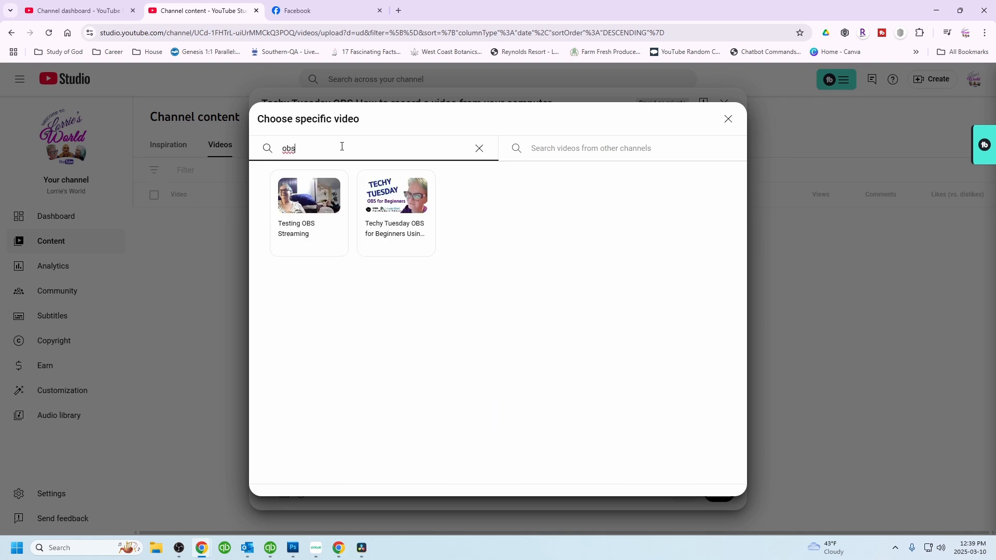
{"action": "left_click", "coordinate": [397, 214]}
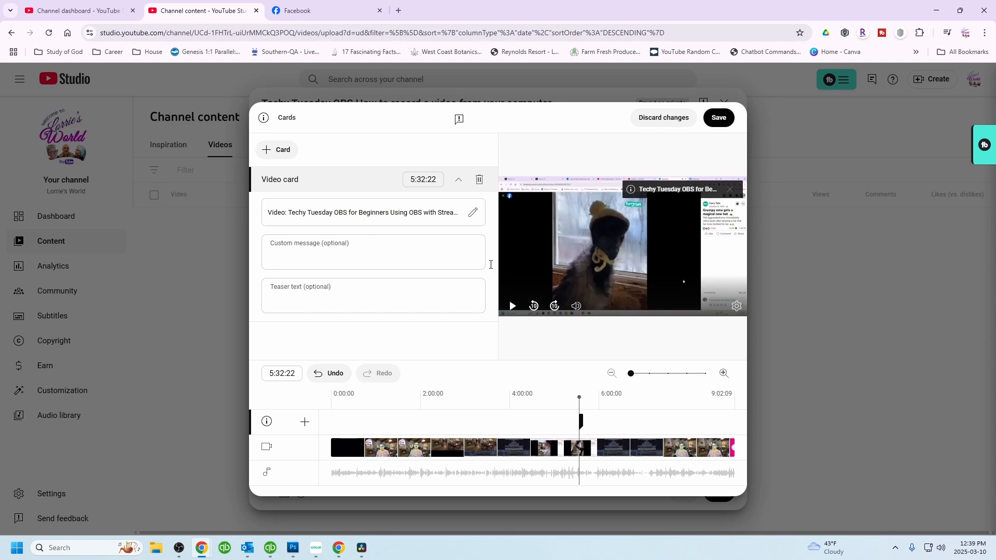
- Add a playlist card at 8:56:01 linking to the Techy Tuesday with Teacher Lorrie playlist and save the cards
{"action": "left_click", "coordinate": [731, 431]}
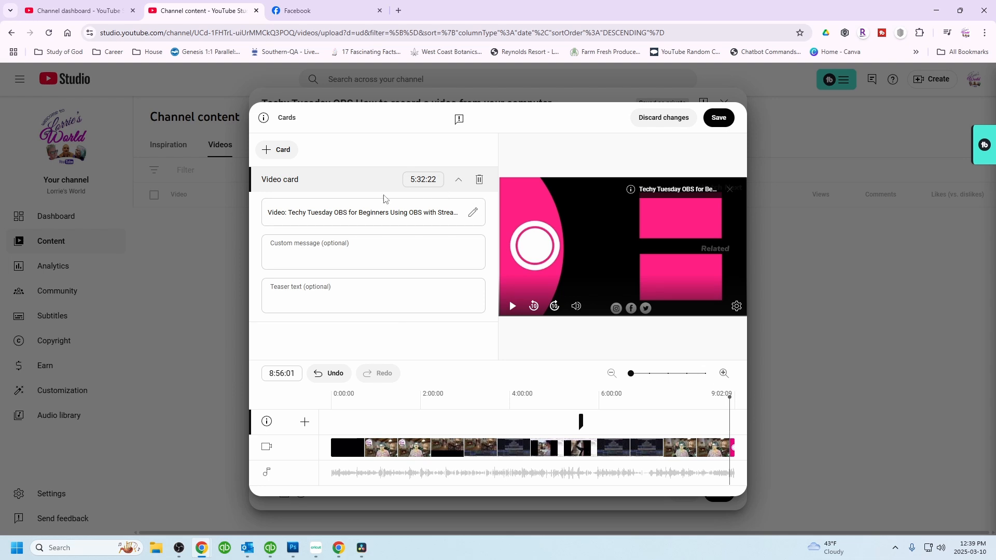
{"action": "left_click", "coordinate": [289, 151]}
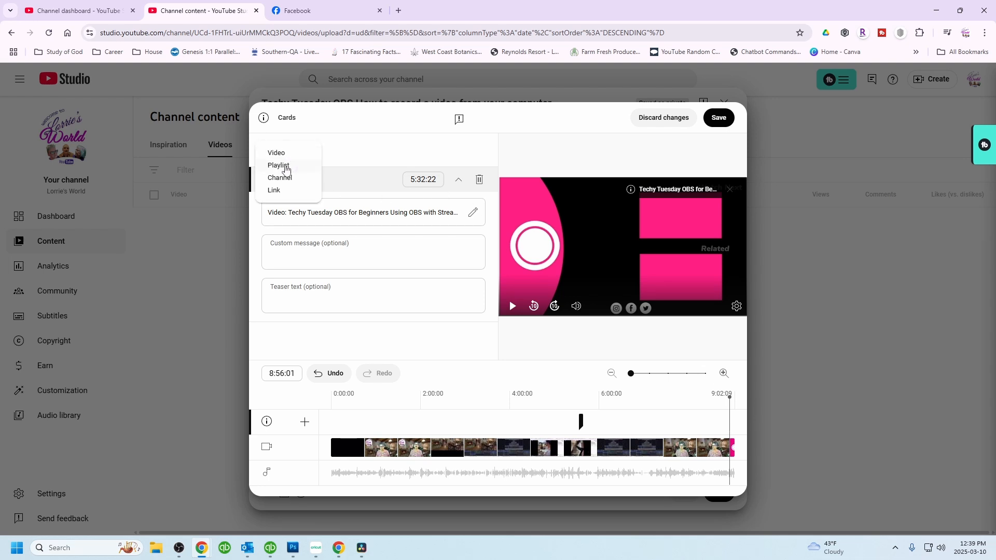
{"action": "left_click", "coordinate": [287, 167]}
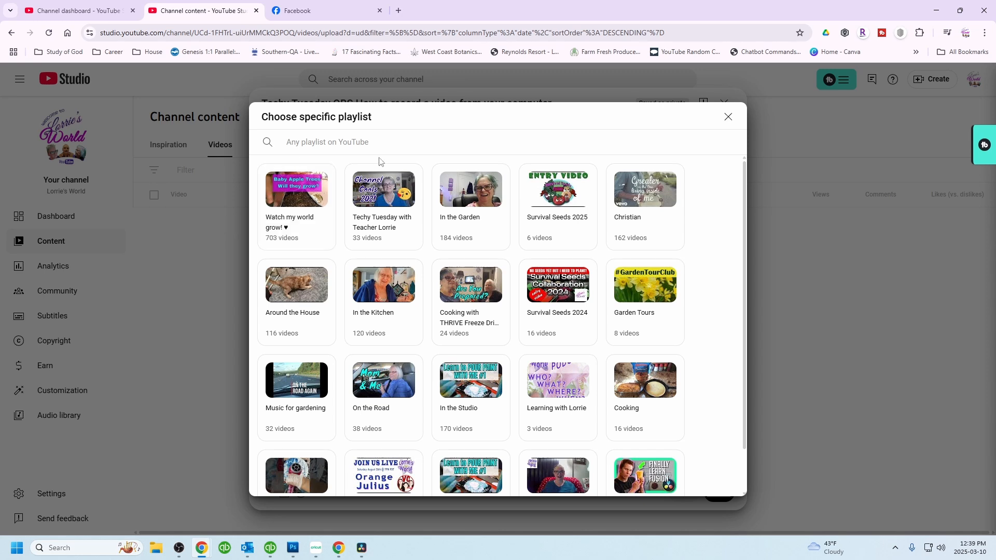
{"action": "left_click", "coordinate": [387, 214]}
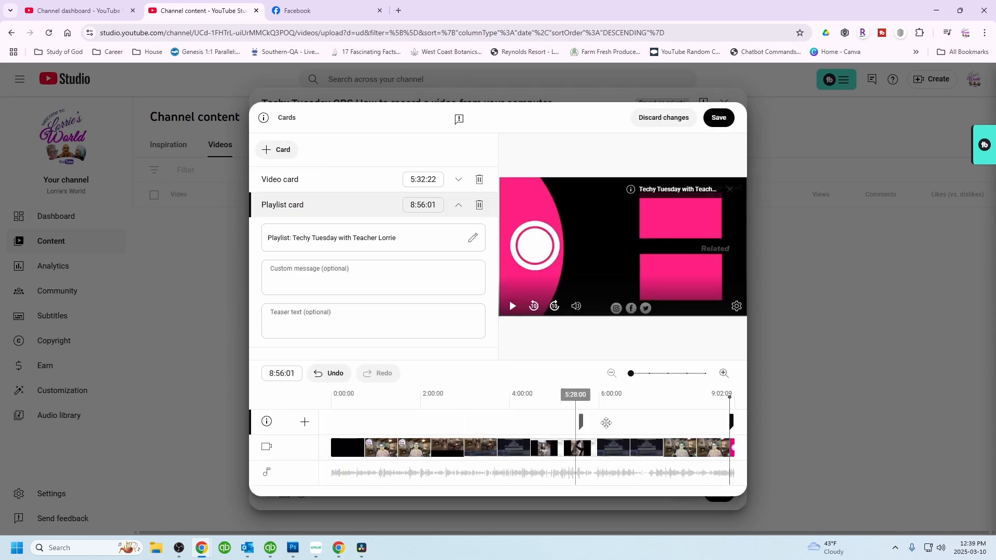
{"action": "left_click", "coordinate": [718, 118]}
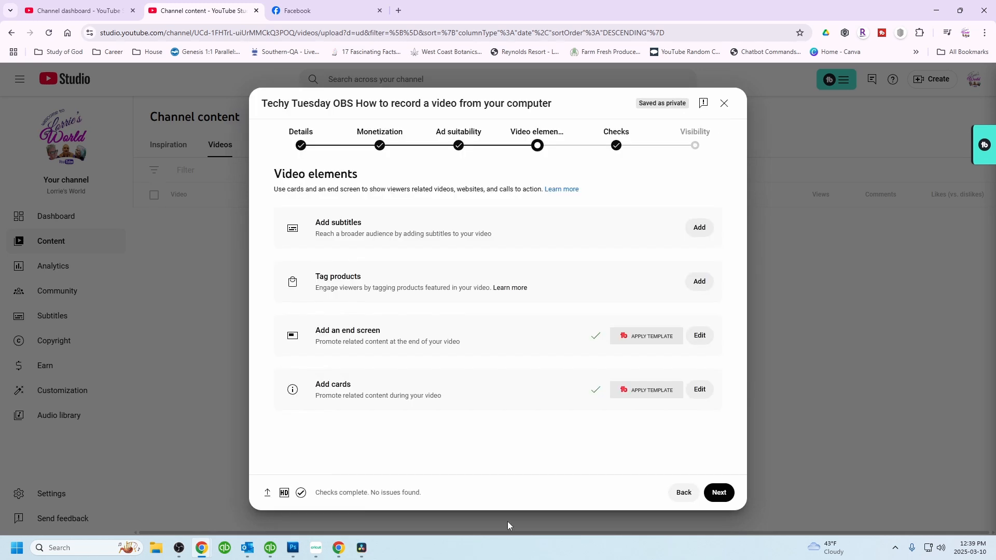
- Continue through the Checks step to Visibility and set the video to Public
{"action": "left_click", "coordinate": [719, 493]}
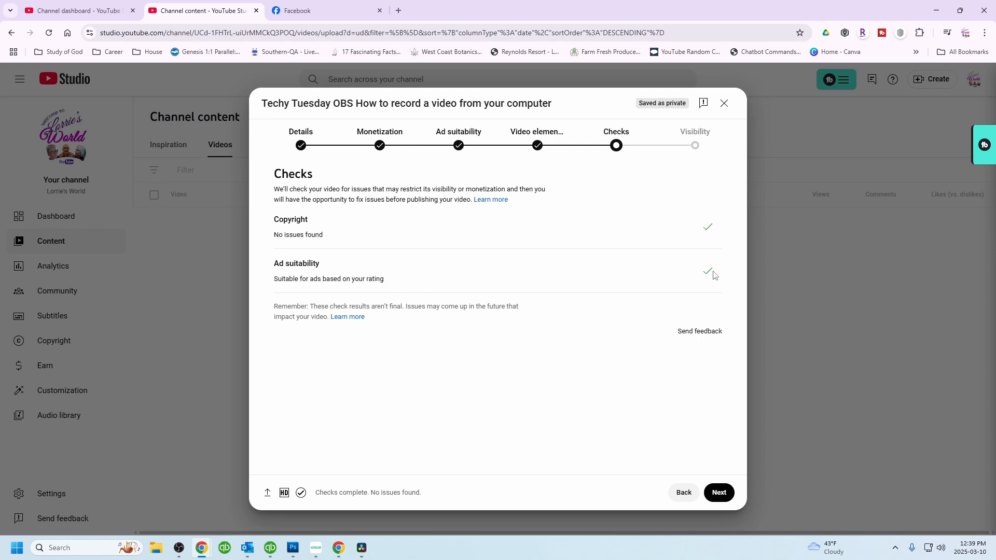
{"action": "left_click", "coordinate": [719, 494]}
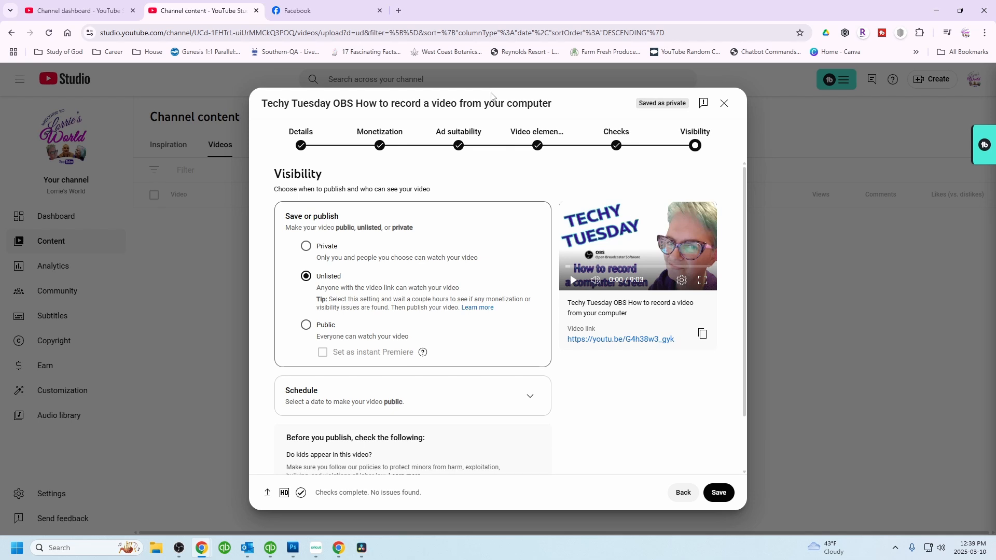
{"action": "left_click", "coordinate": [306, 327]}
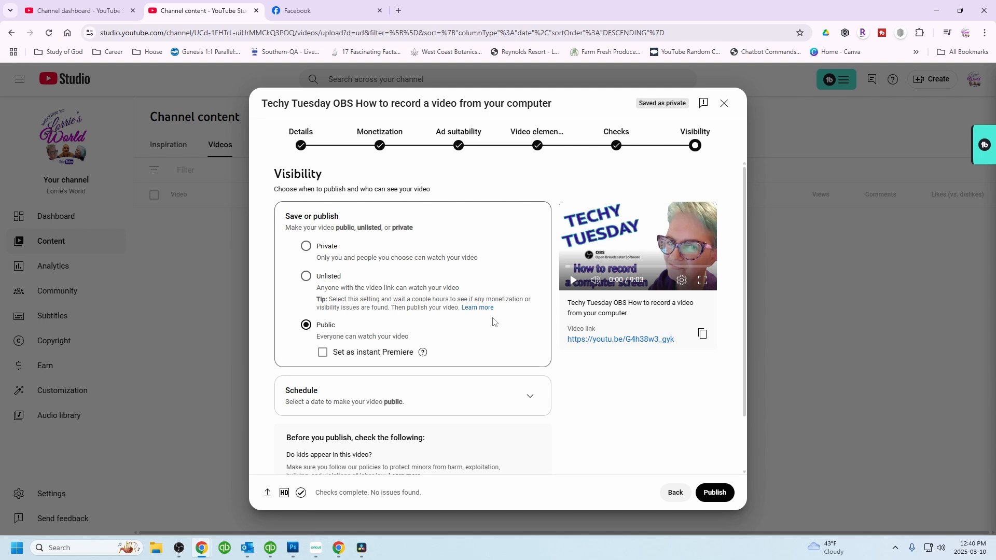
- Schedule the video to go public on Mar 18, 2025 at 12:00 AM and close the confirmation
{"action": "scroll", "coordinate": [493, 322], "scroll_direction": "down", "scroll_amount": 2}
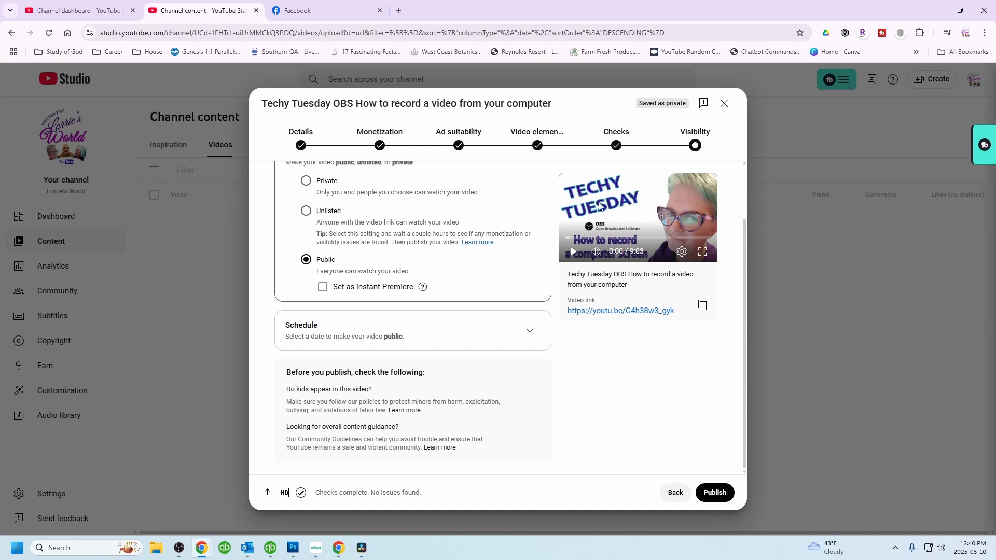
{"action": "left_click", "coordinate": [529, 334]}
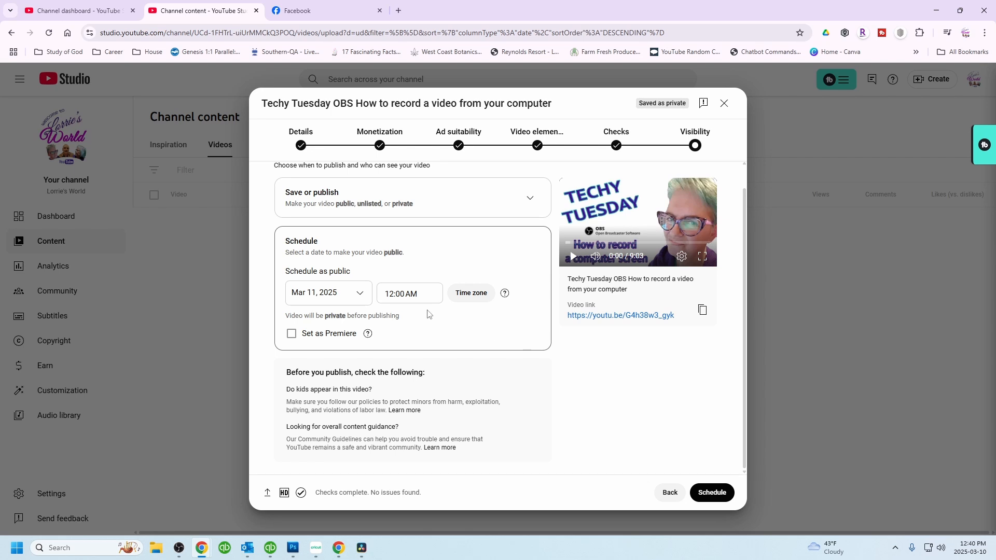
{"action": "left_click", "coordinate": [360, 293]}
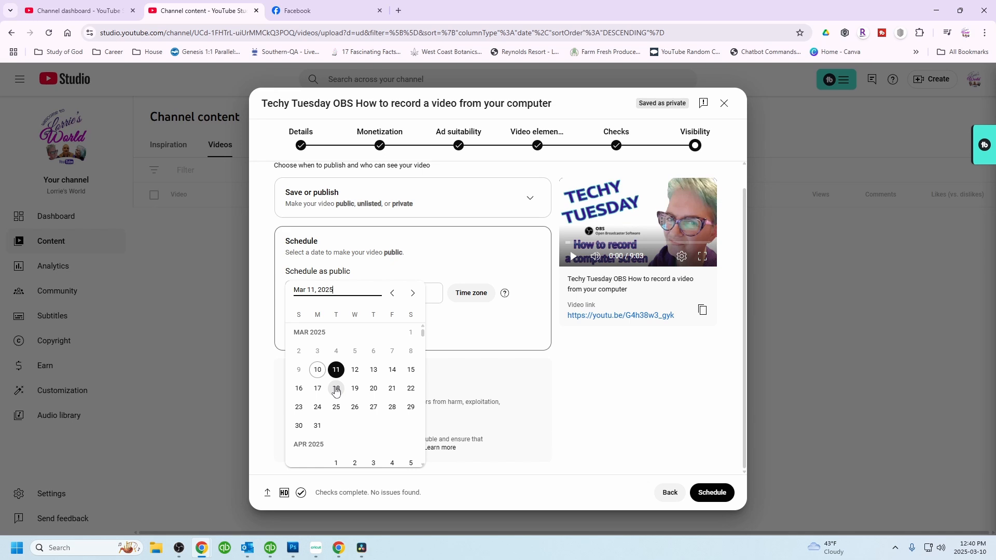
{"action": "left_click", "coordinate": [337, 390]}
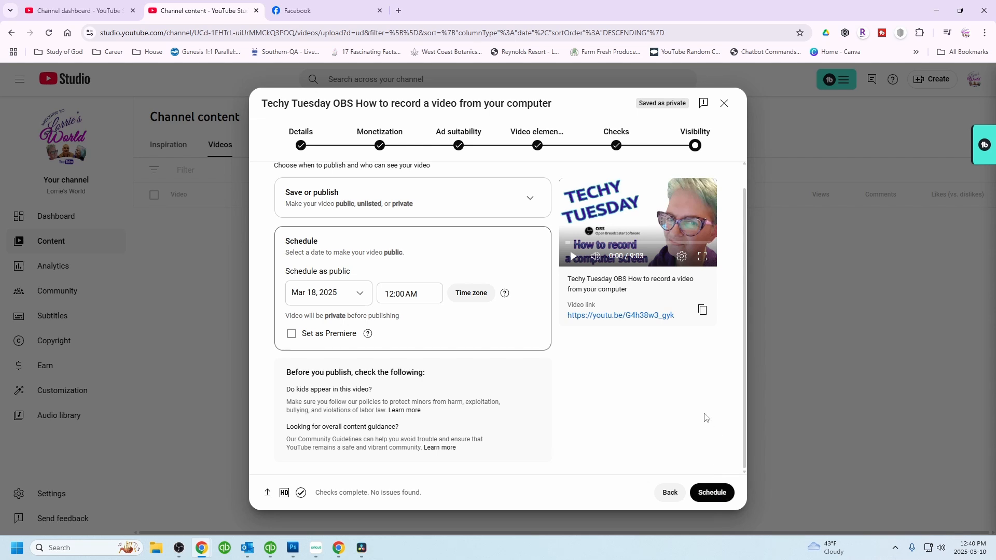
{"action": "left_click", "coordinate": [718, 497]}
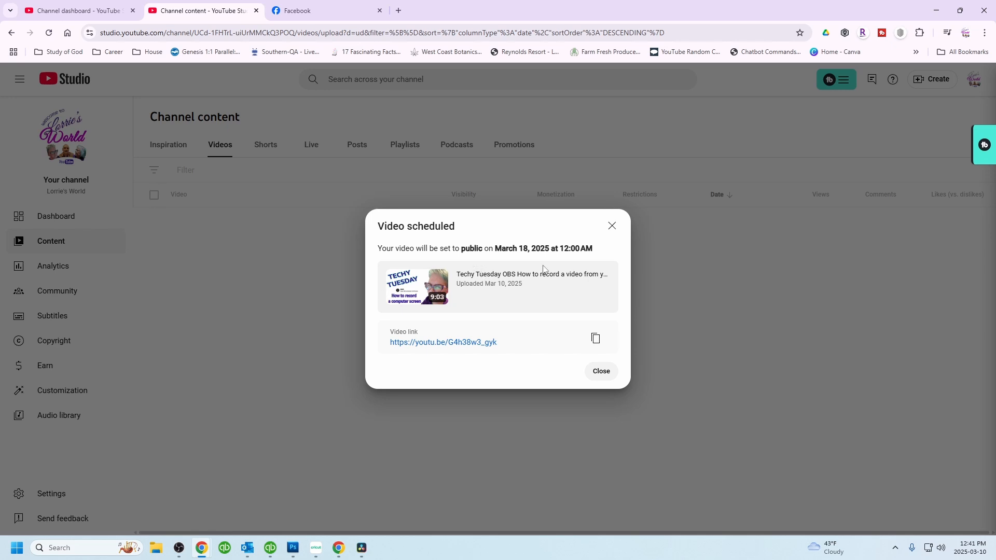
{"action": "left_click", "coordinate": [601, 372]}
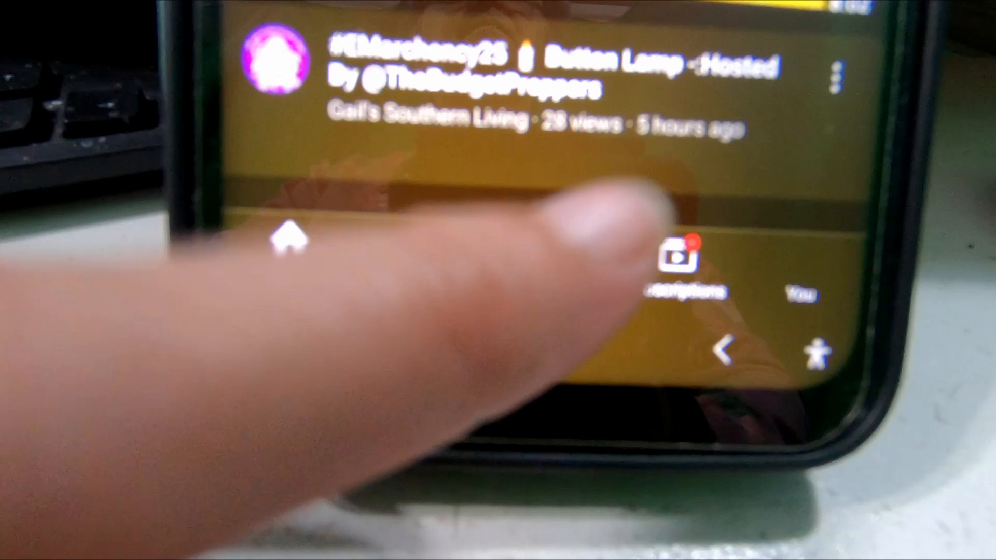
{"action": "left_click", "coordinate": [545, 265]}
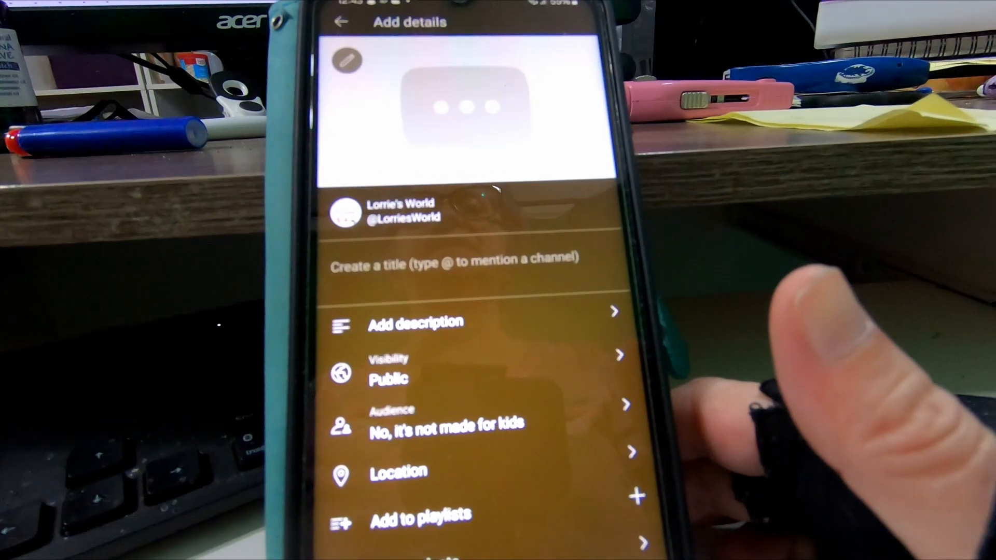
{"action": "left_click", "coordinate": [419, 263]}
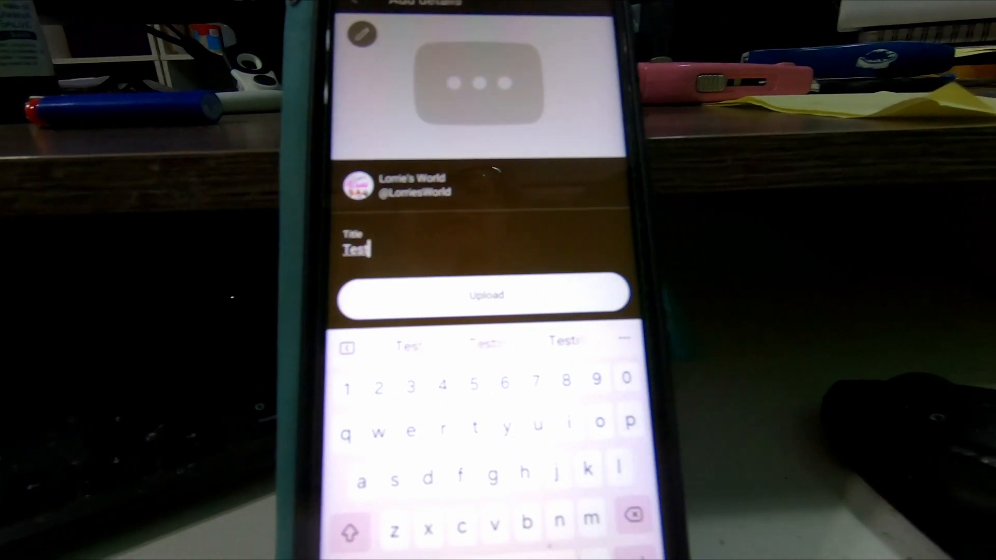
{"action": "key", "text": "Return"}
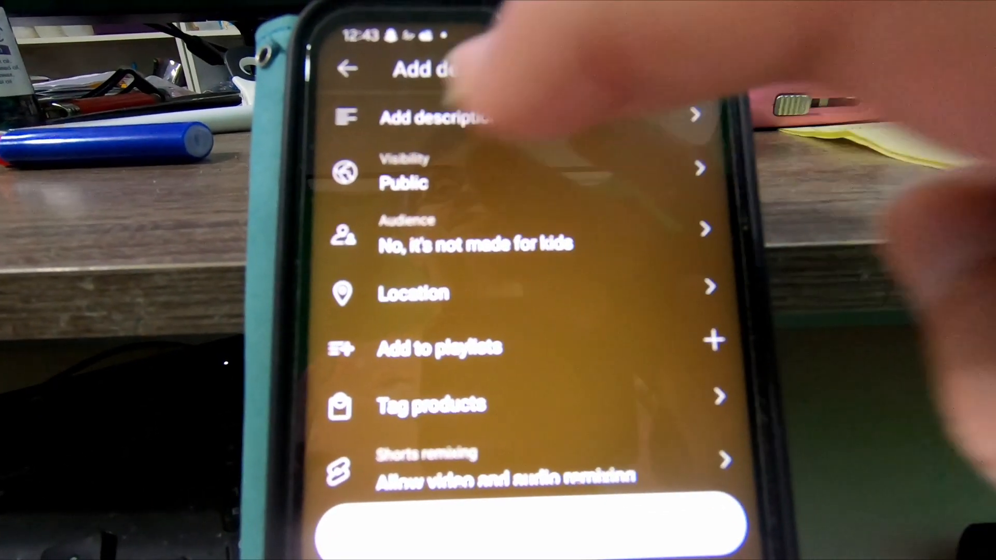
{"action": "scroll", "coordinate": [519, 285], "scroll_direction": "down", "scroll_amount": 3}
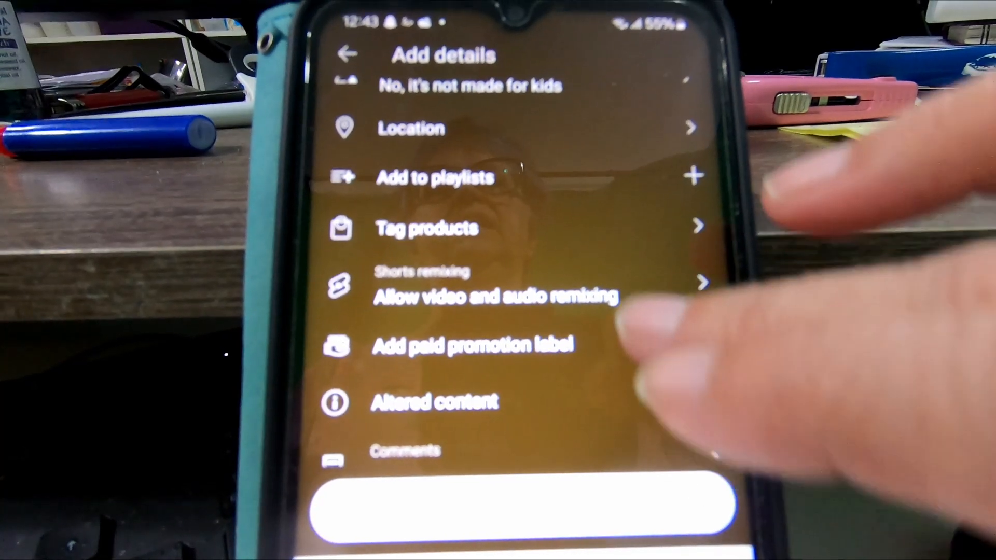
{"action": "scroll", "coordinate": [519, 259], "scroll_direction": "down", "scroll_amount": 1}
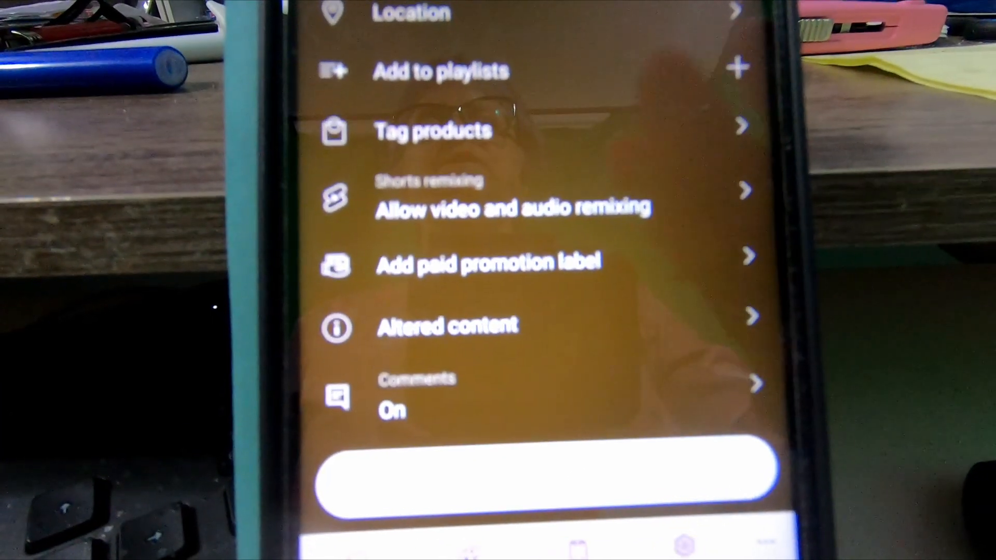
{"action": "scroll", "coordinate": [540, 259], "scroll_direction": "up", "scroll_amount": 10}
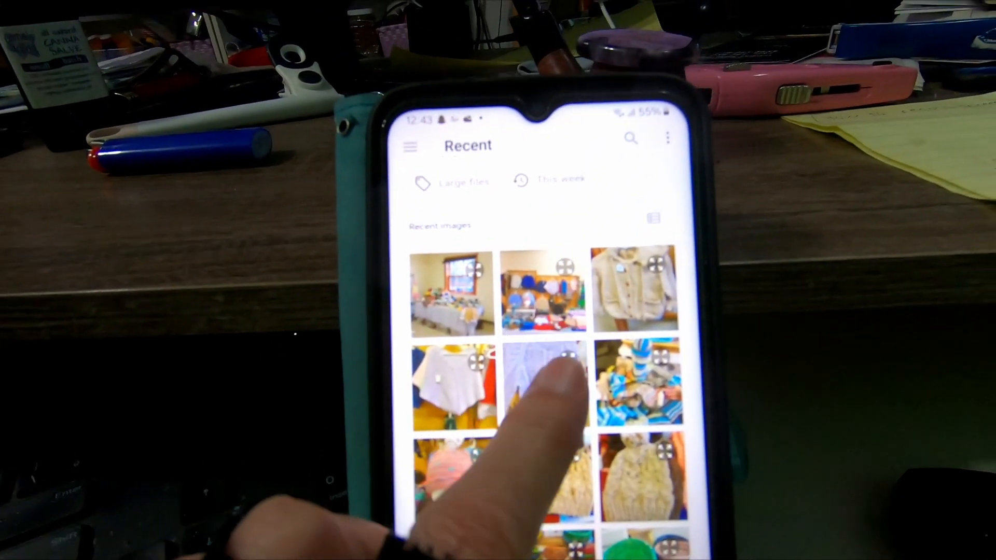
{"action": "left_click", "coordinate": [573, 313]}
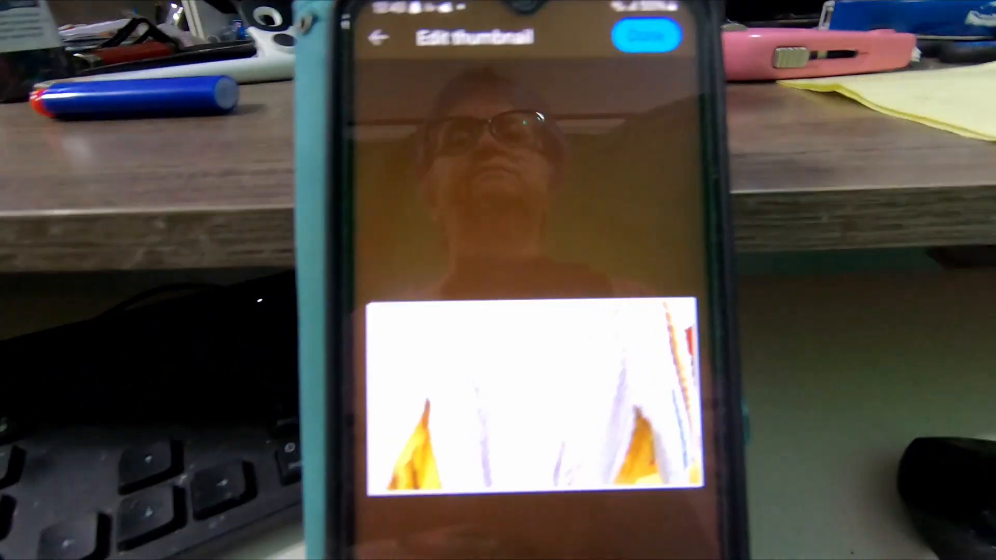